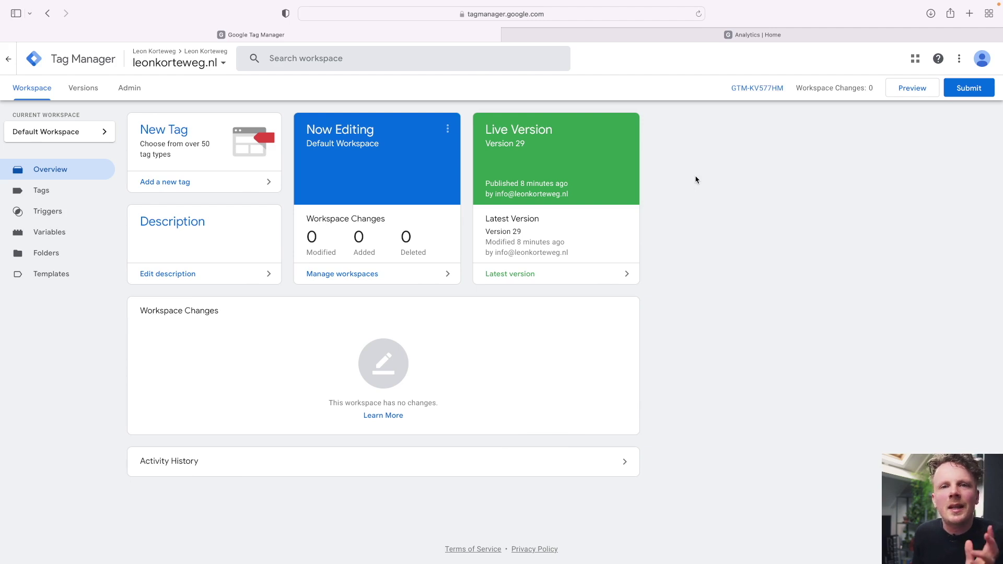
Upload 20230309-session-duration.json via Admin > Import Container, targeting the existing Default Workspace.
click(184, 65)
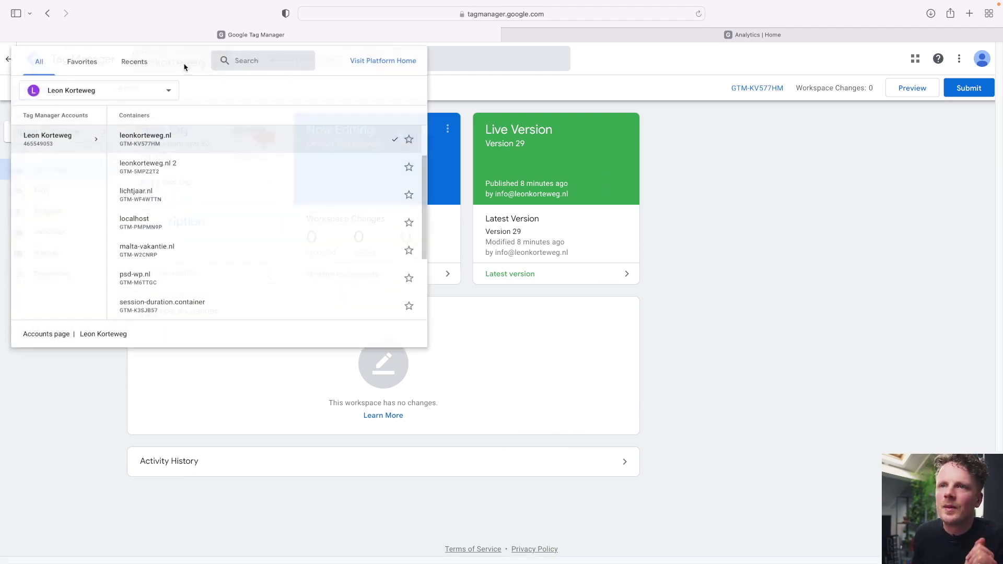
click(676, 197)
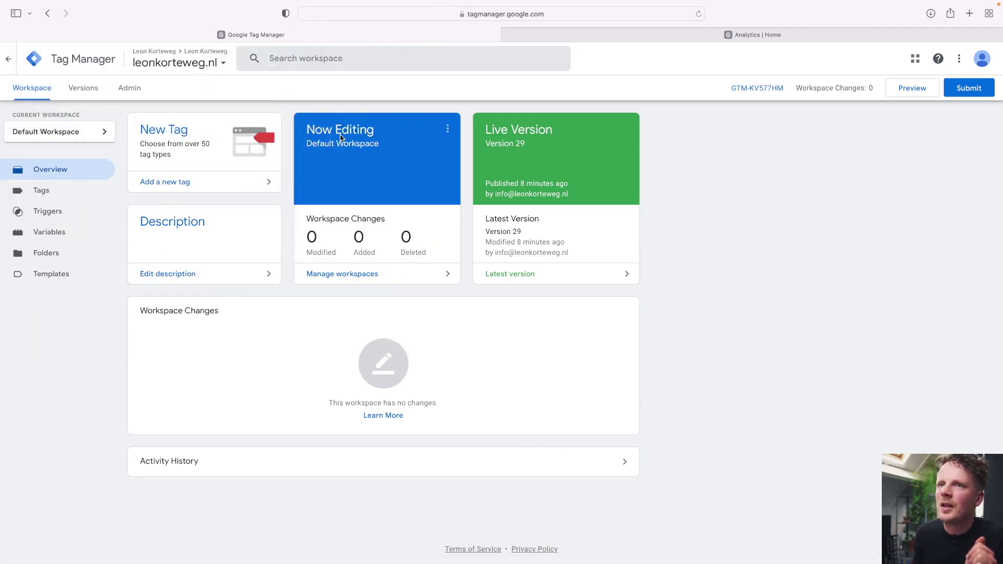
click(135, 91)
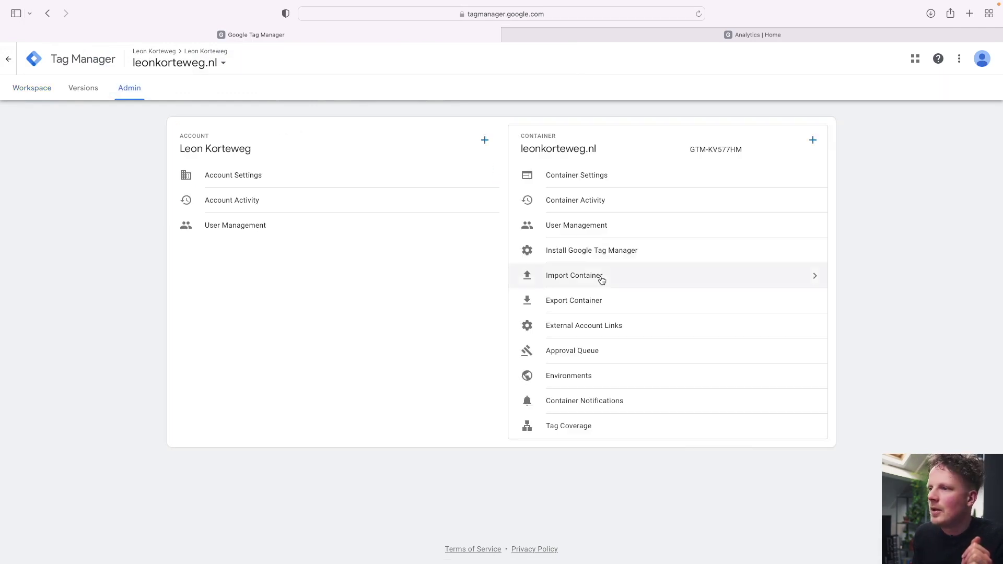
click(602, 281)
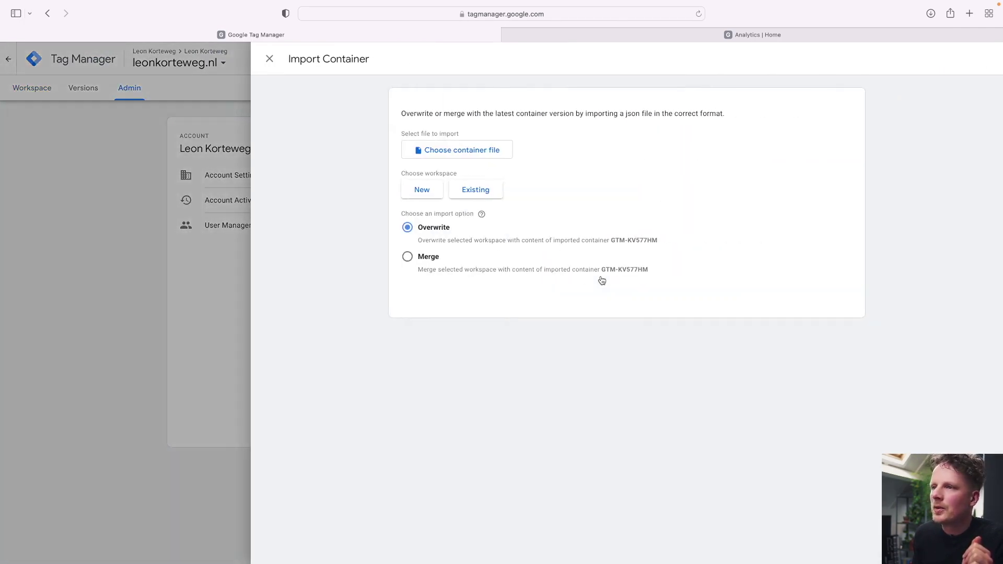
click(440, 158)
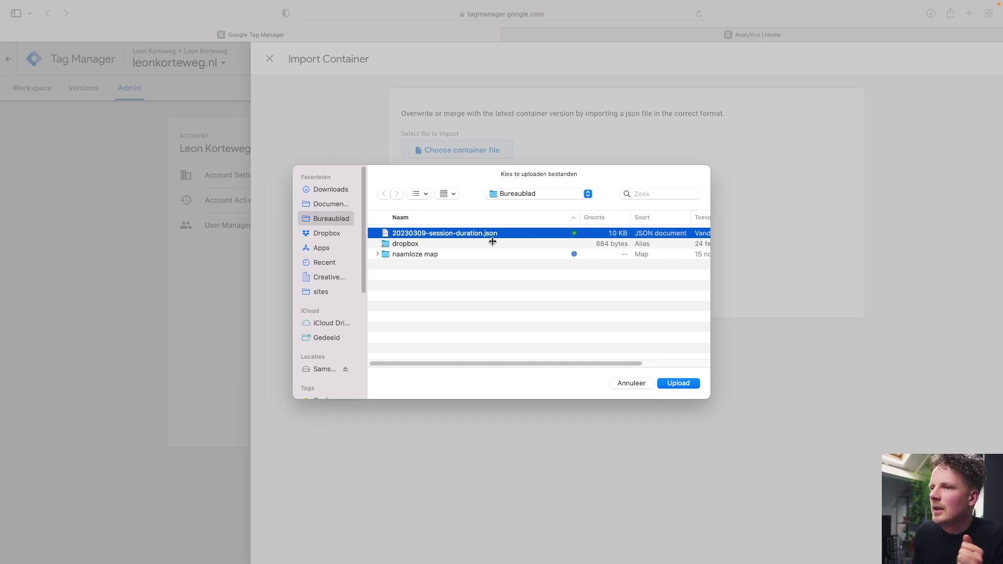
click(684, 384)
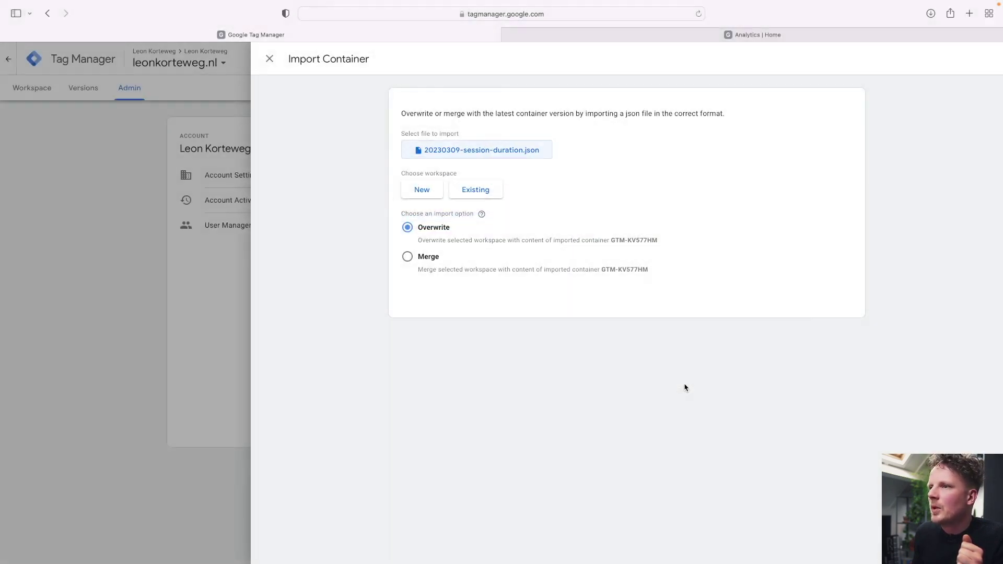
click(482, 191)
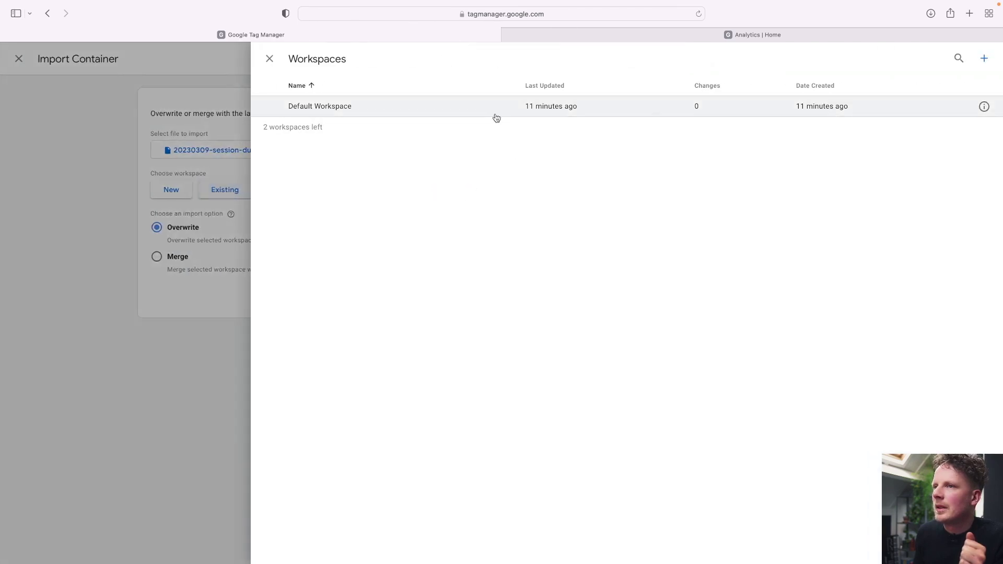
click(495, 114)
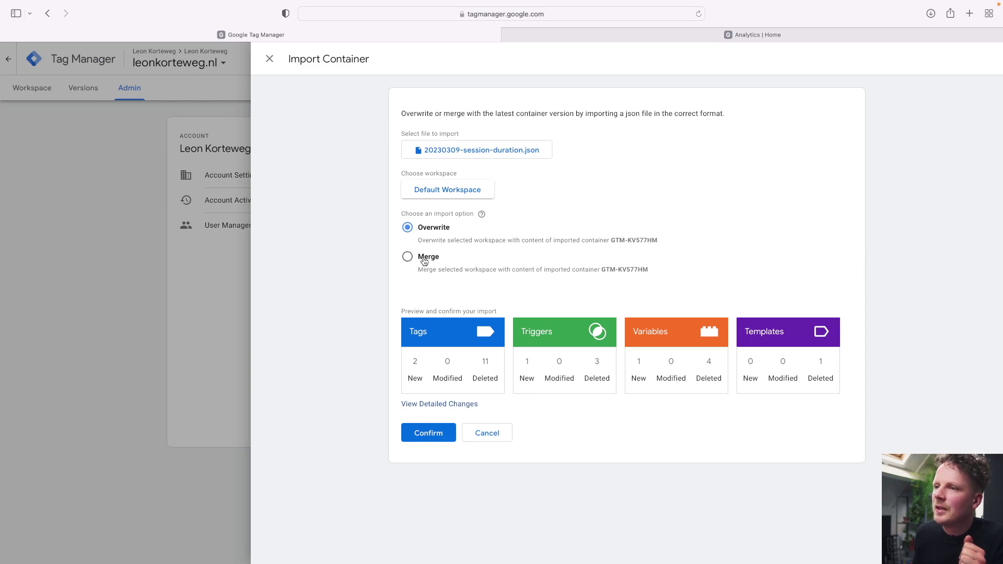
Merge the import, renaming conflicting tags, triggers and variables, and confirm it.
click(405, 259)
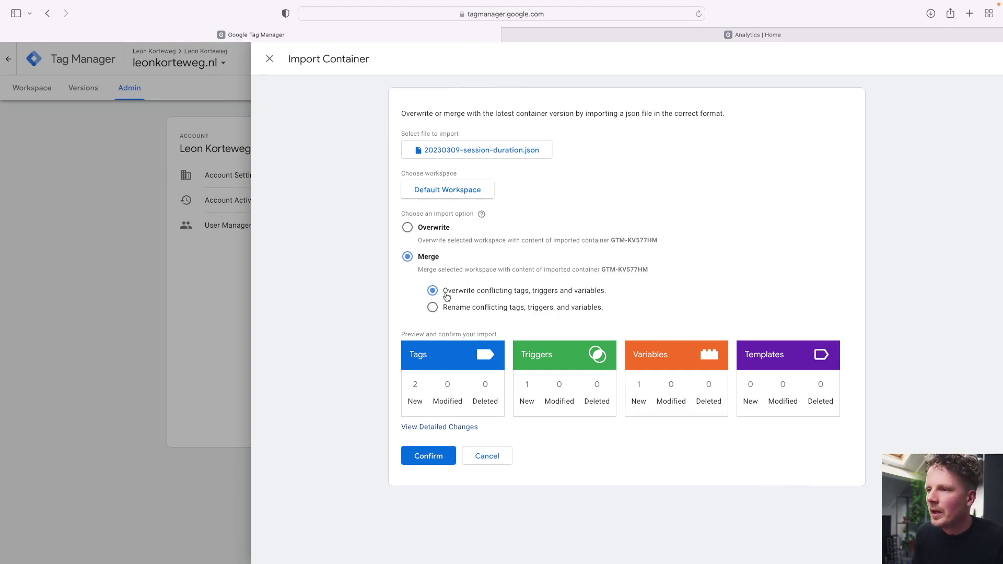
click(448, 309)
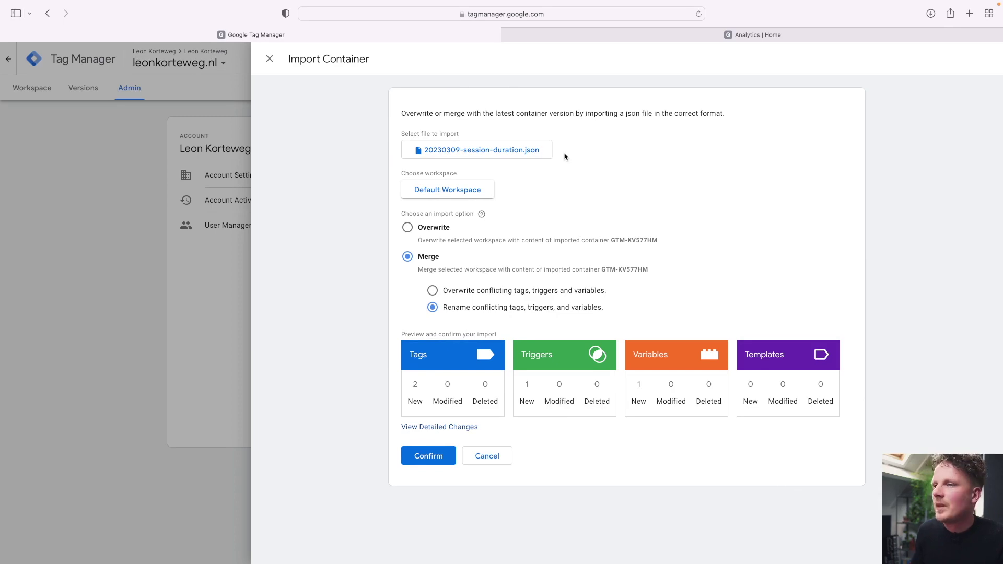
click(428, 456)
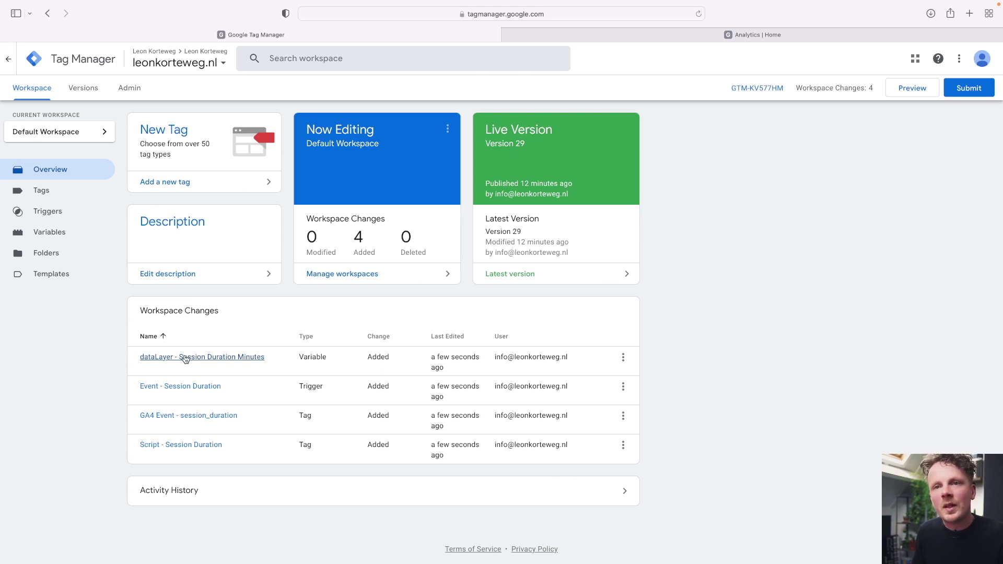
Open the imported GA4 Event - session_duration tag from the workspace Tags list.
click(60, 201)
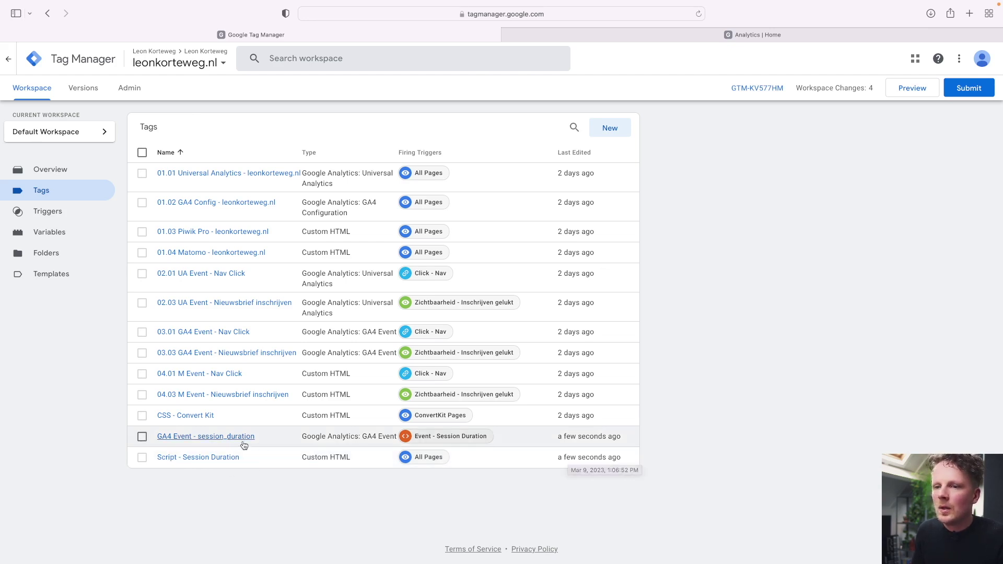
click(205, 437)
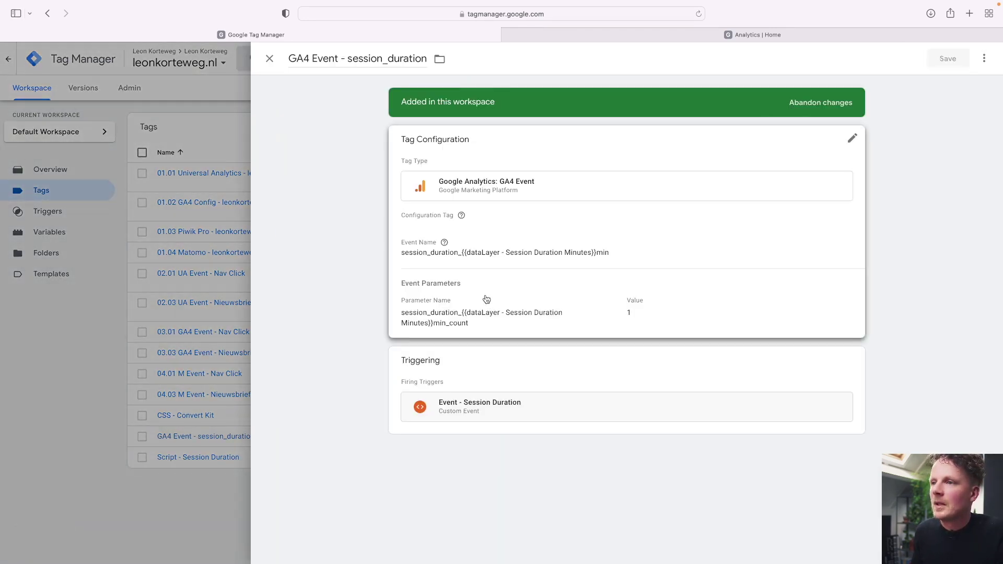
Set the tag's Configuration Tag to '01.02 GA4 Config - leonkorteweg.nl' and save.
click(508, 150)
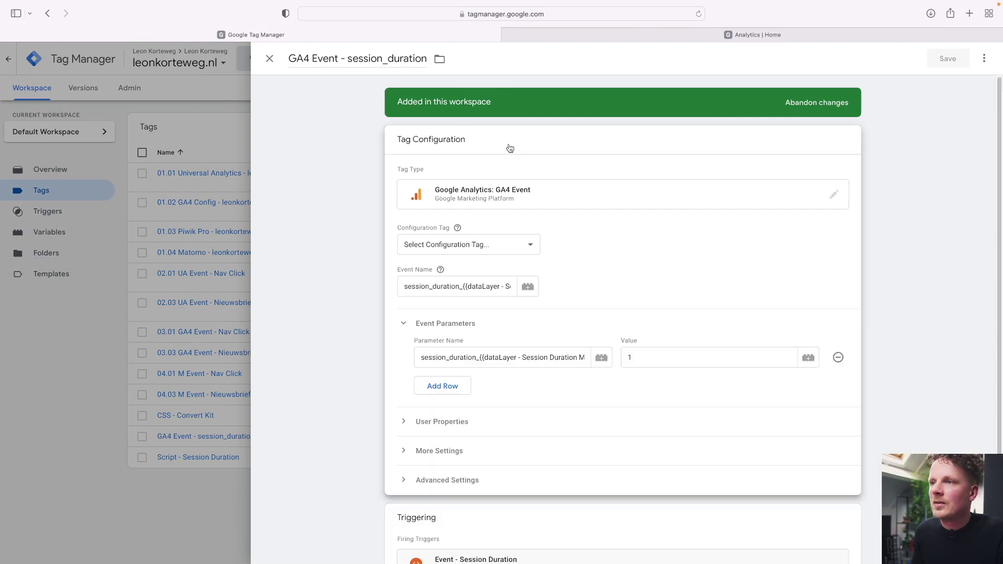
click(436, 244)
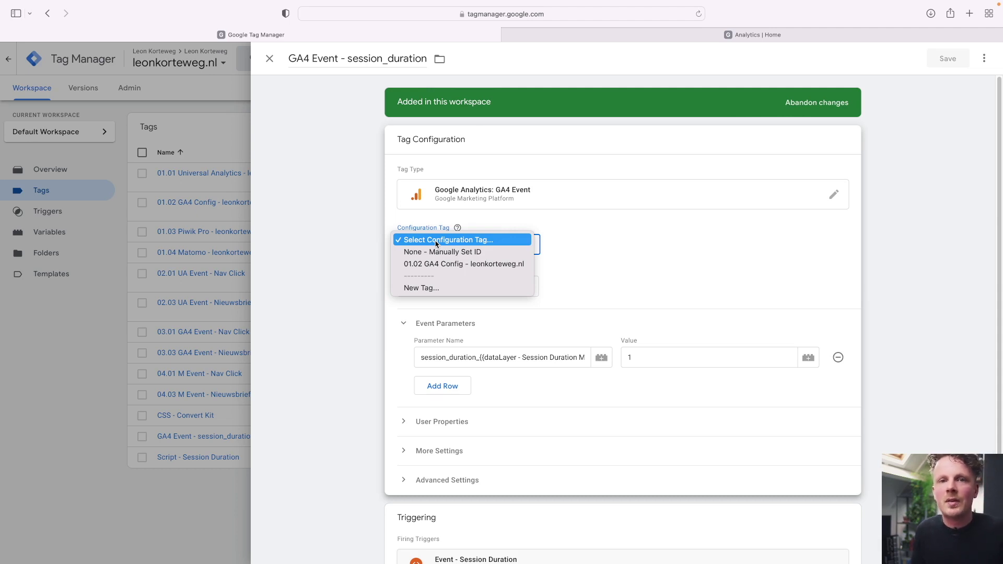
click(437, 253)
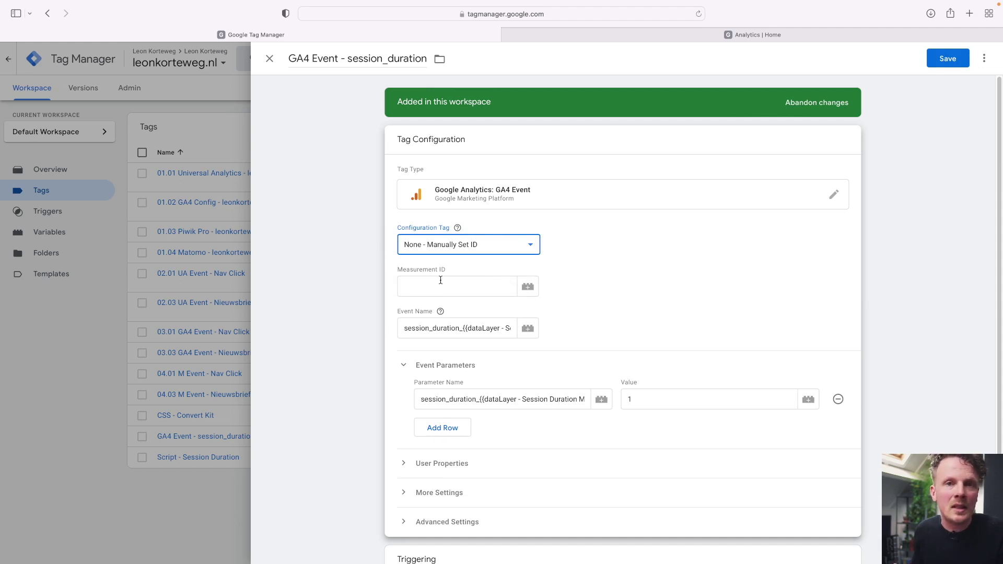
click(462, 253)
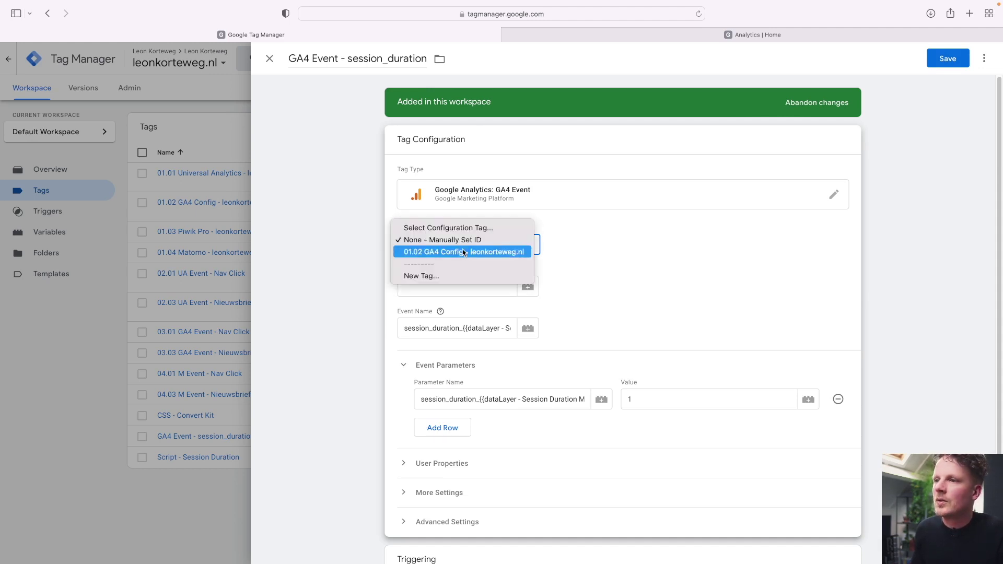
click(432, 254)
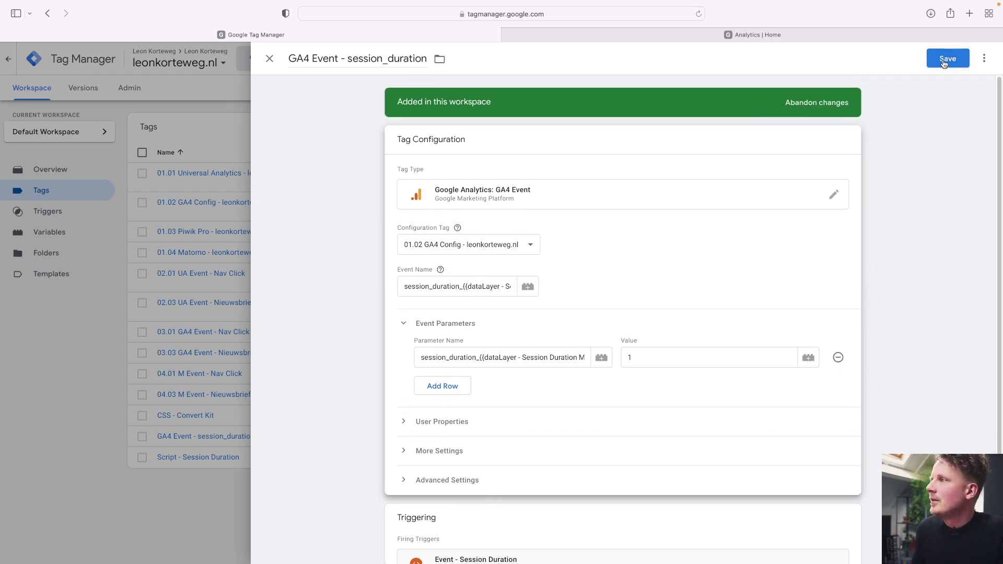
click(945, 63)
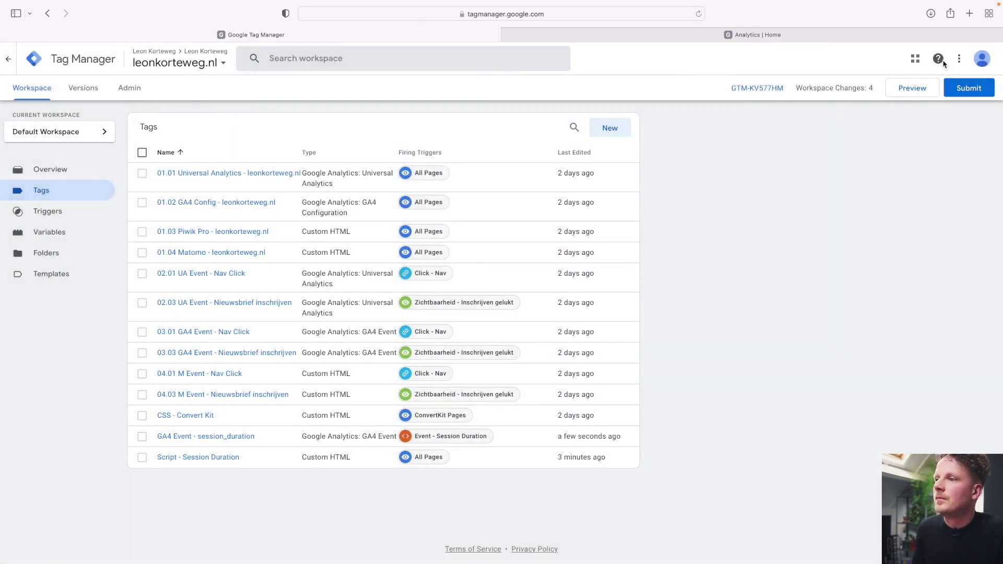
Preview the workspace on leonkorteweg.nl and view the fired tags for GTM-KV577HM.
click(911, 89)
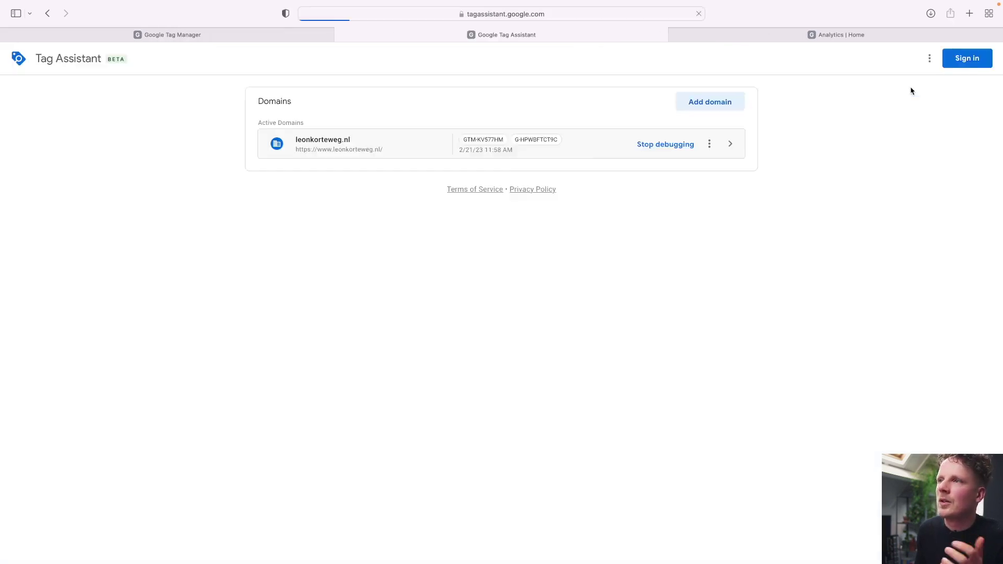
triple_click(481, 293)
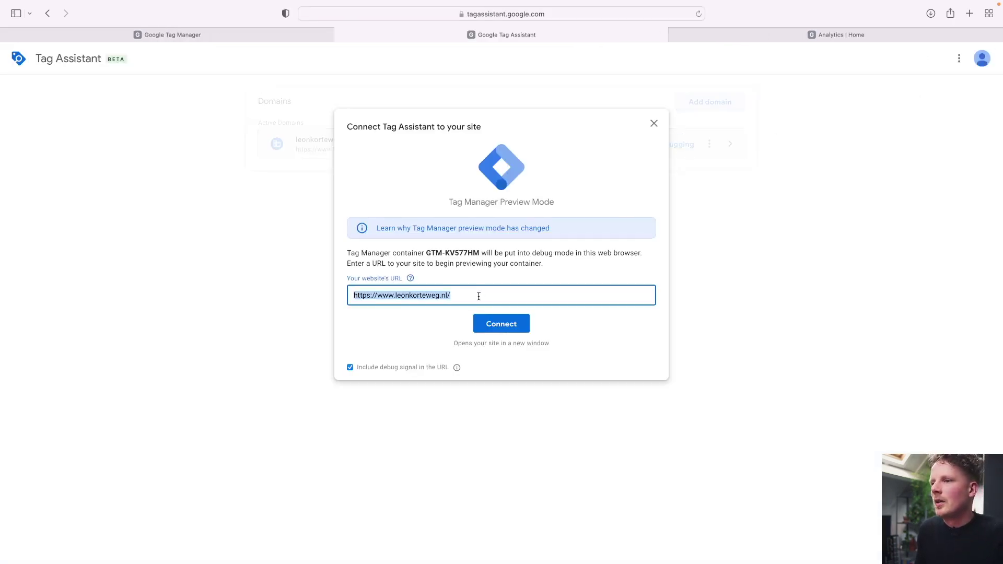
click(491, 324)
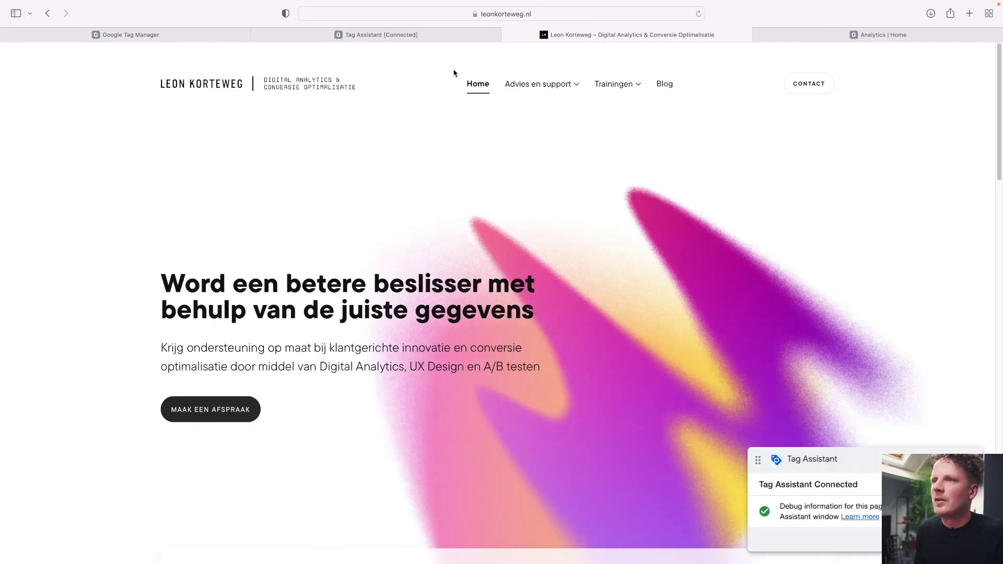
click(422, 35)
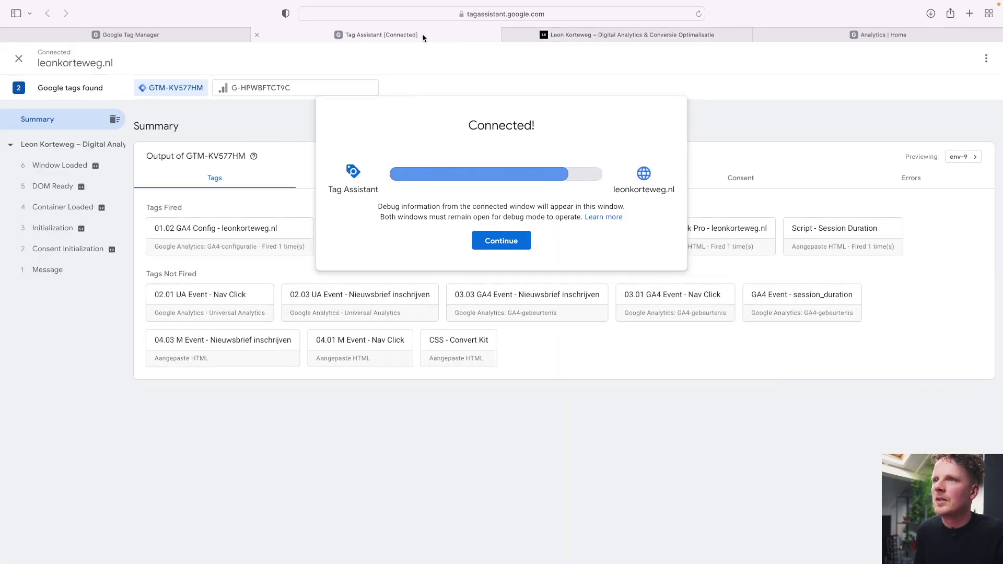
click(513, 240)
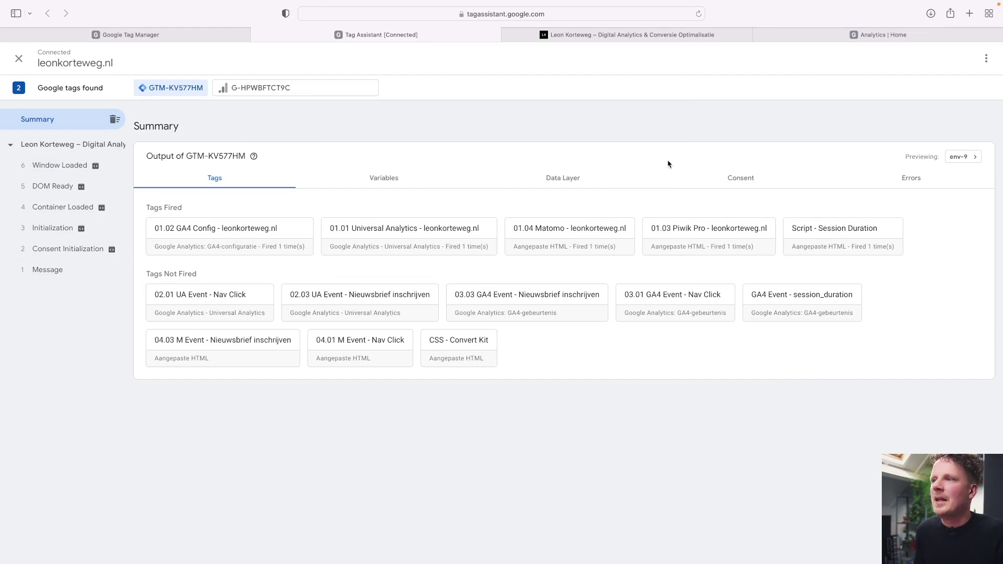
Browse the Google Analytics specialist, trainings and home pages on leonkorteweg.nl.
key(ctrl+Tab)
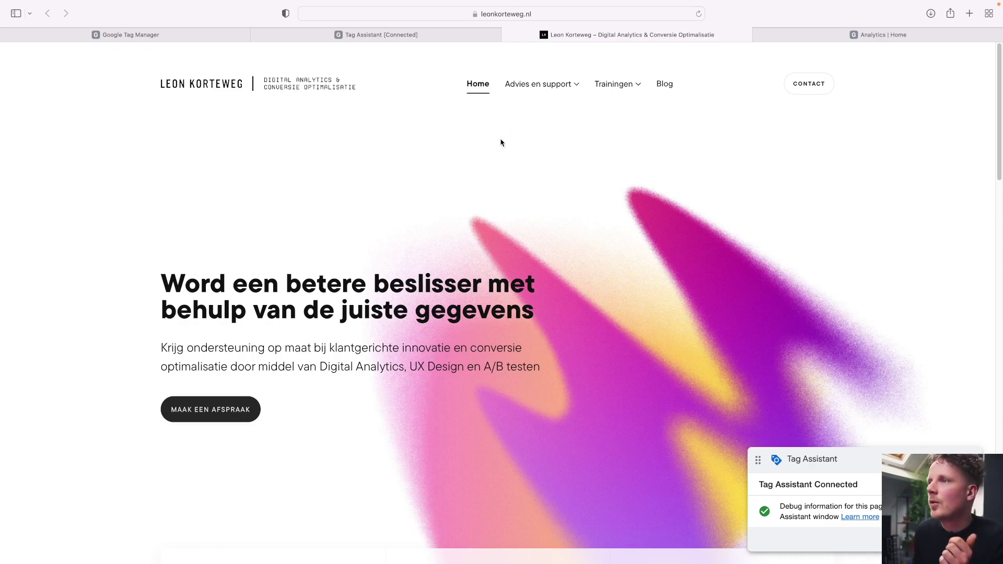
mouse_move(544, 89)
click(546, 114)
click(614, 83)
click(487, 88)
scroll(496, 168, down, 10)
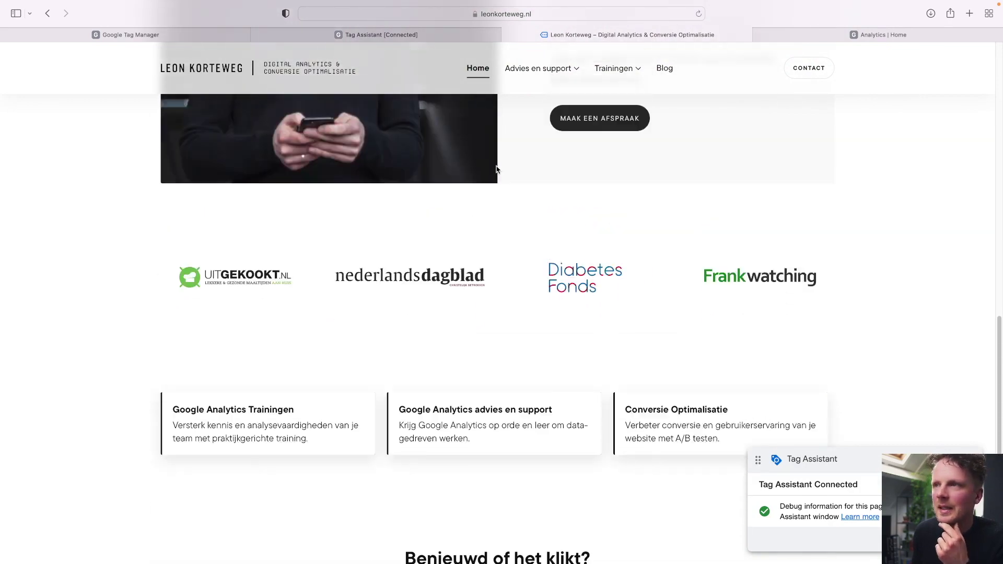
scroll(496, 168, up, 10)
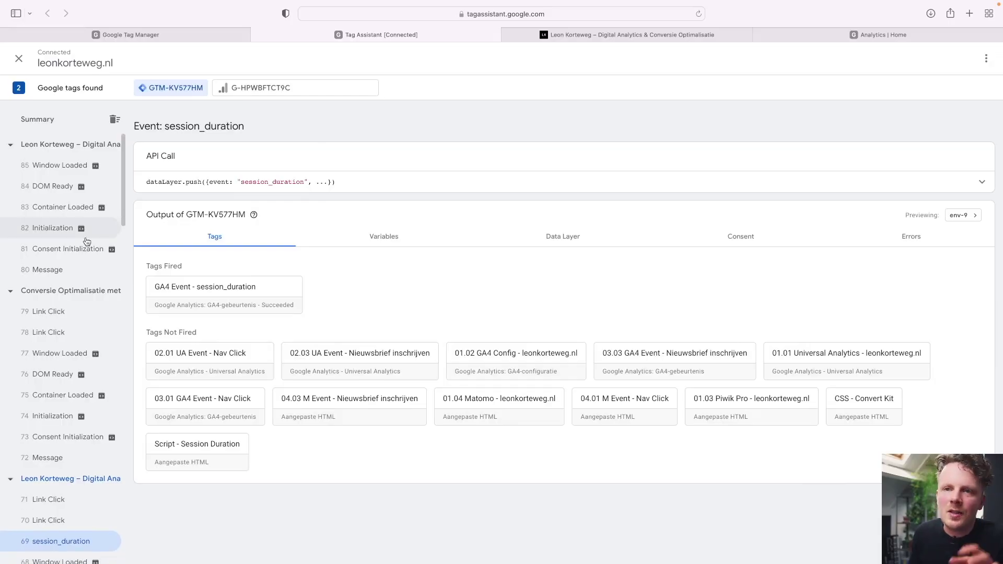
scroll(50, 312, down, 1)
scroll(49, 312, down, 6)
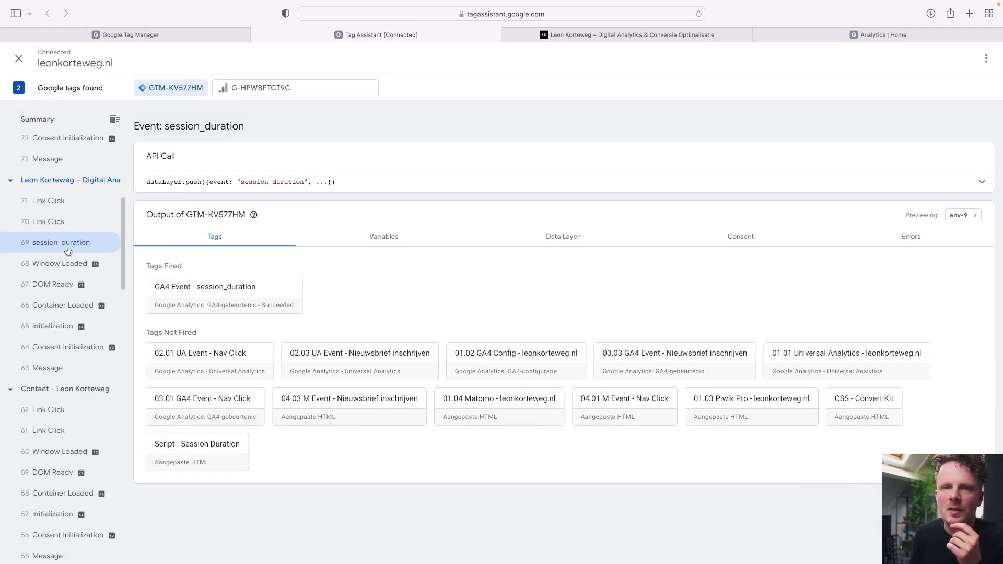
scroll(55, 253, down, 6)
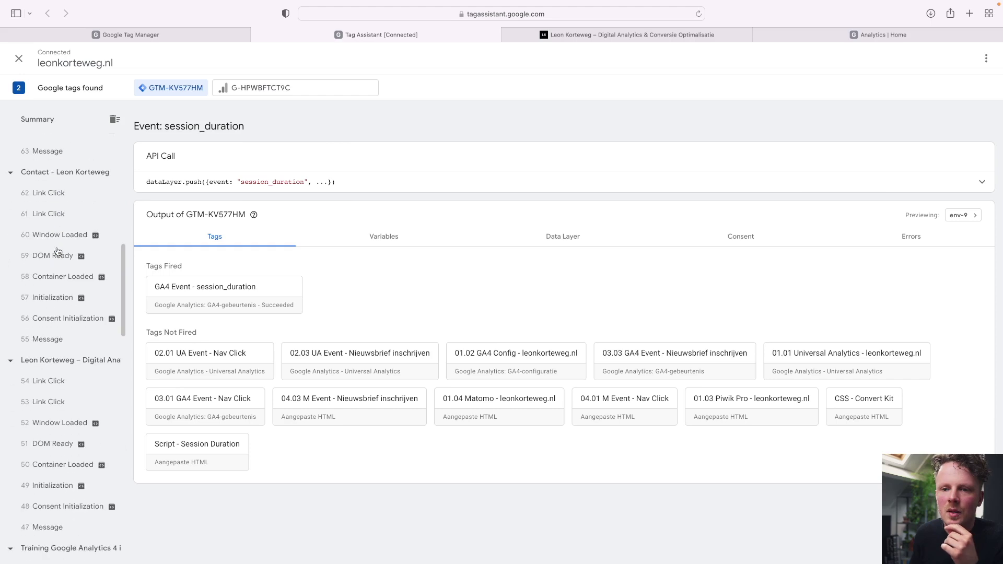
scroll(58, 251, up, 5)
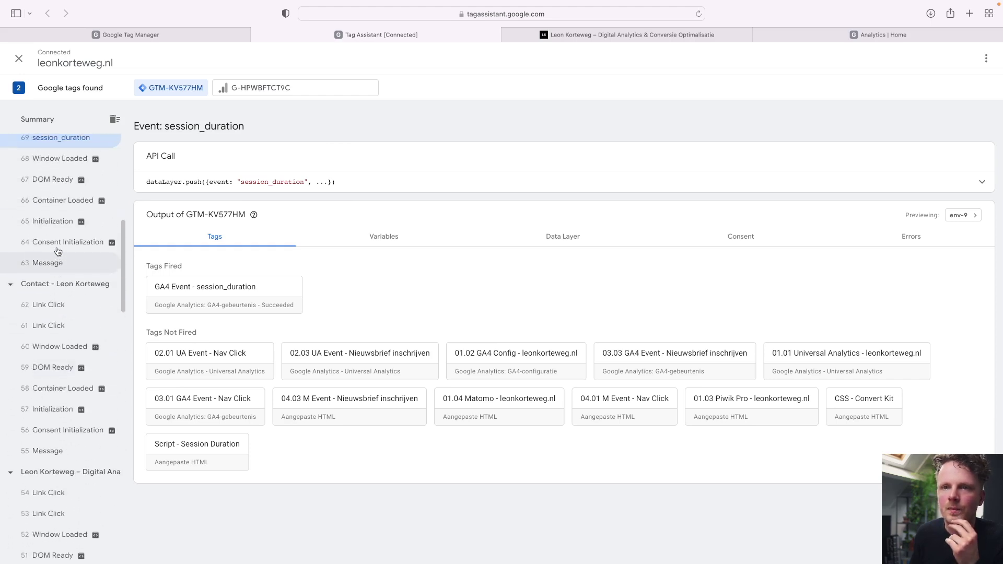
Check session_duration event 23's fired GA4 tag sends session_duration_1min.
key(super+f)
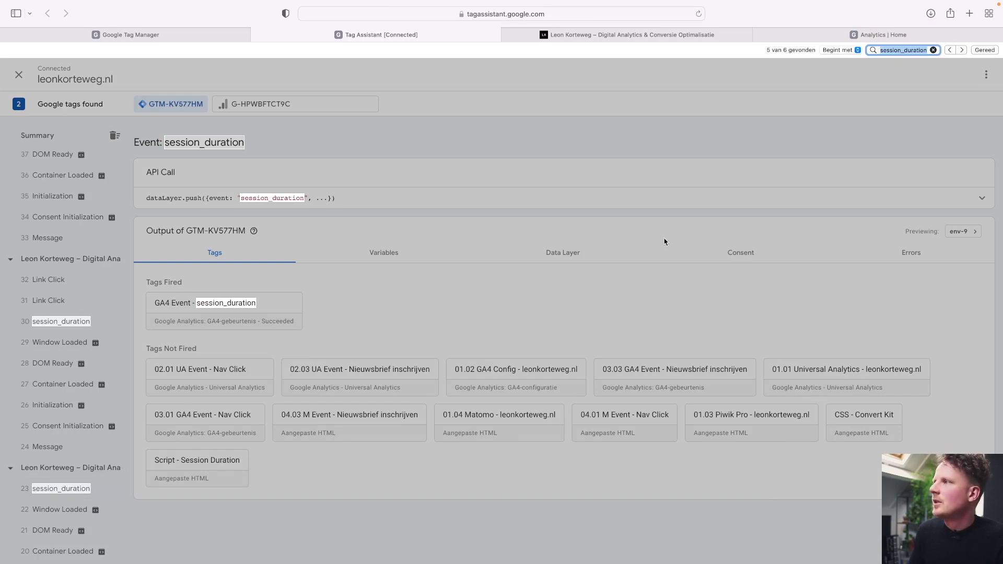
click(985, 50)
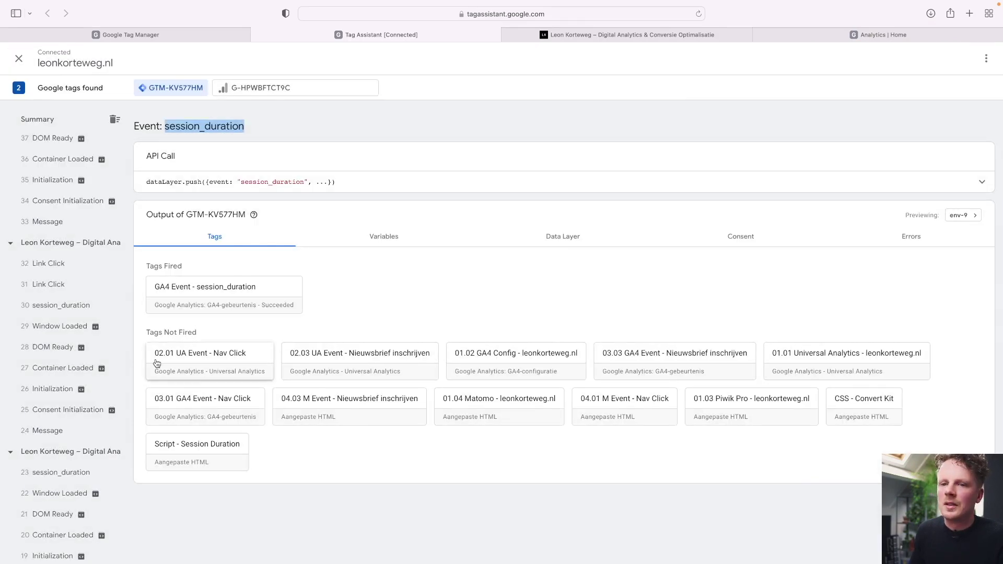
click(67, 472)
scroll(69, 462, down, 5)
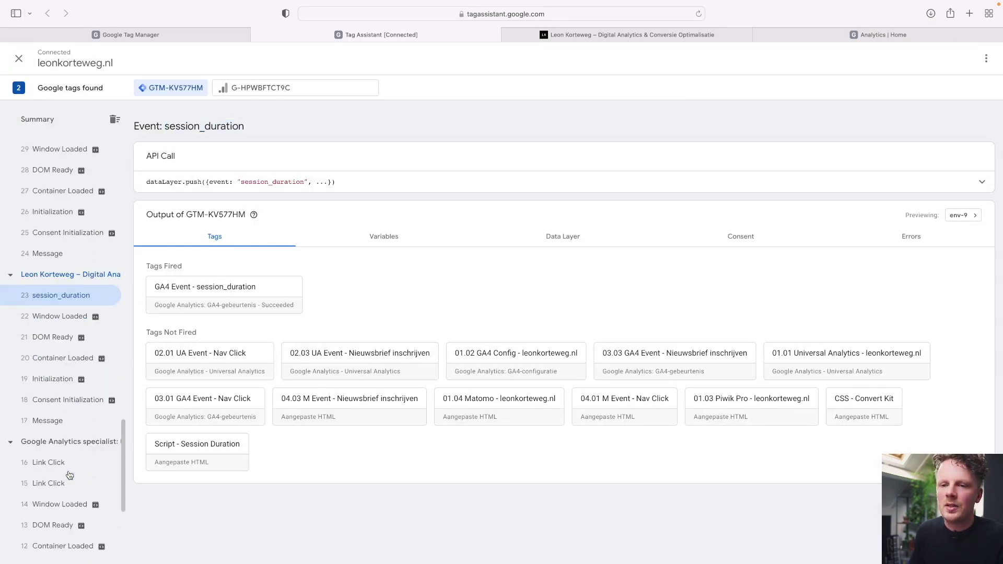
scroll(72, 454, up, 2)
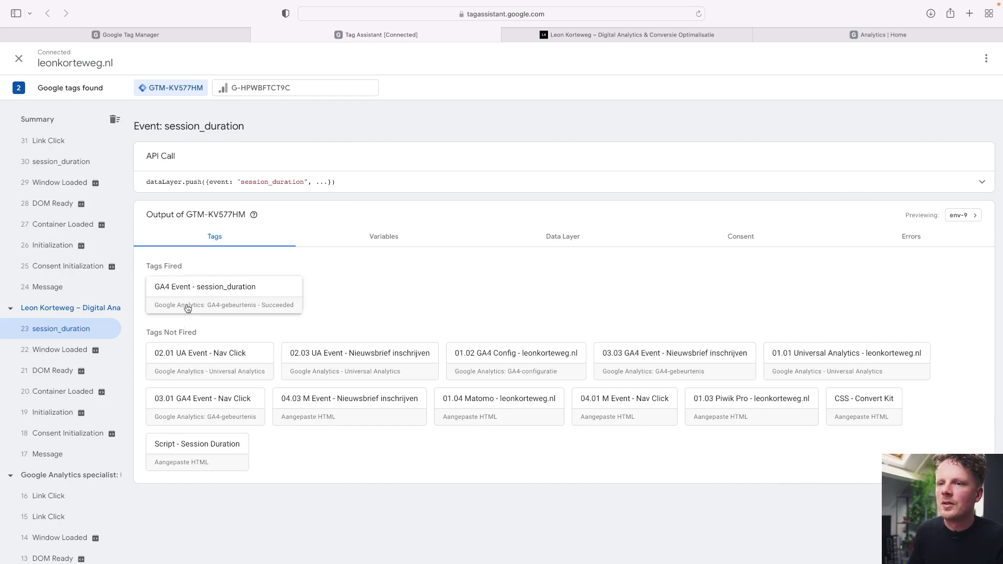
click(240, 297)
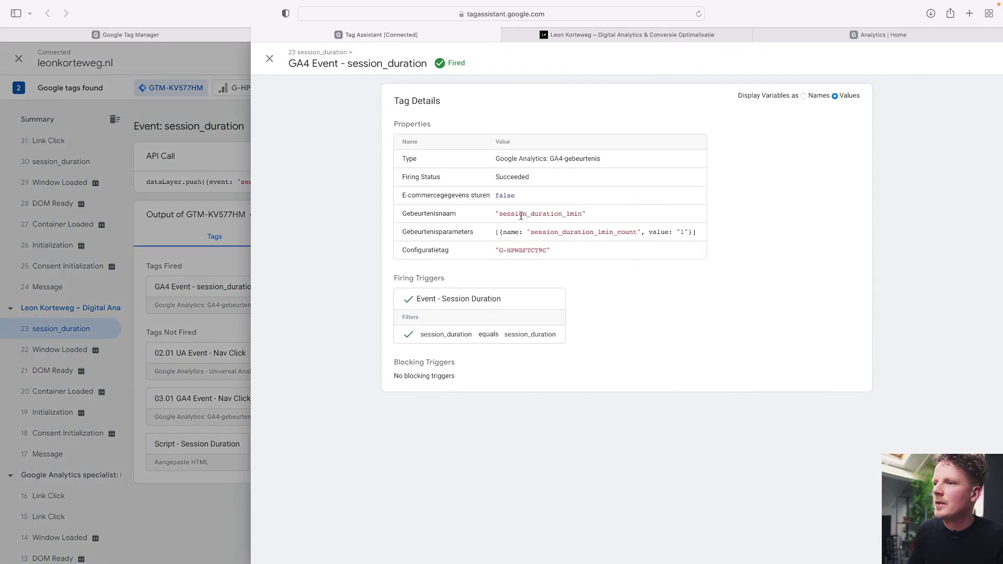
double_click(521, 215)
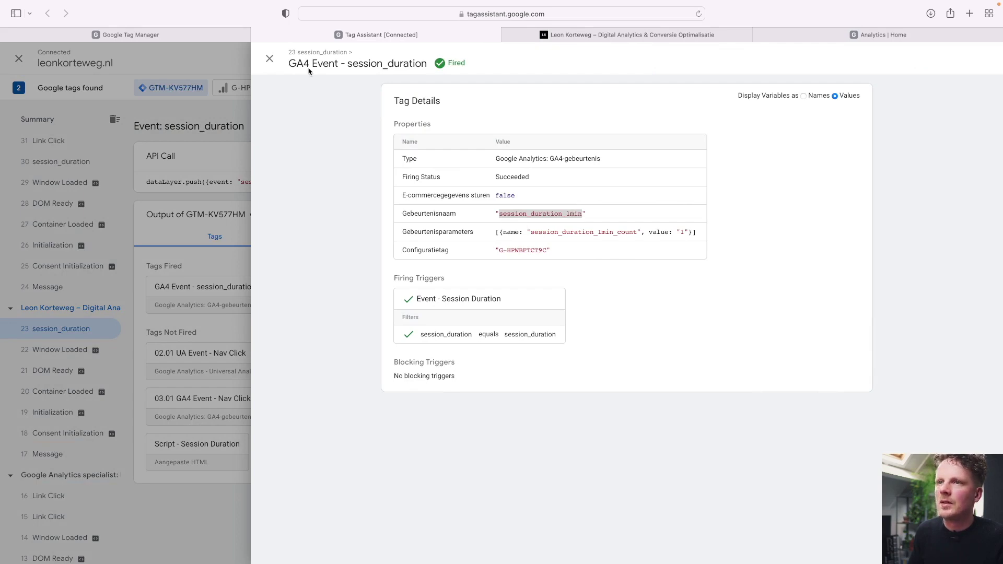
click(270, 59)
Check events 30 and 69 fired tags sending session_duration_2min and session_duration_3min.
scroll(89, 218, up, 3)
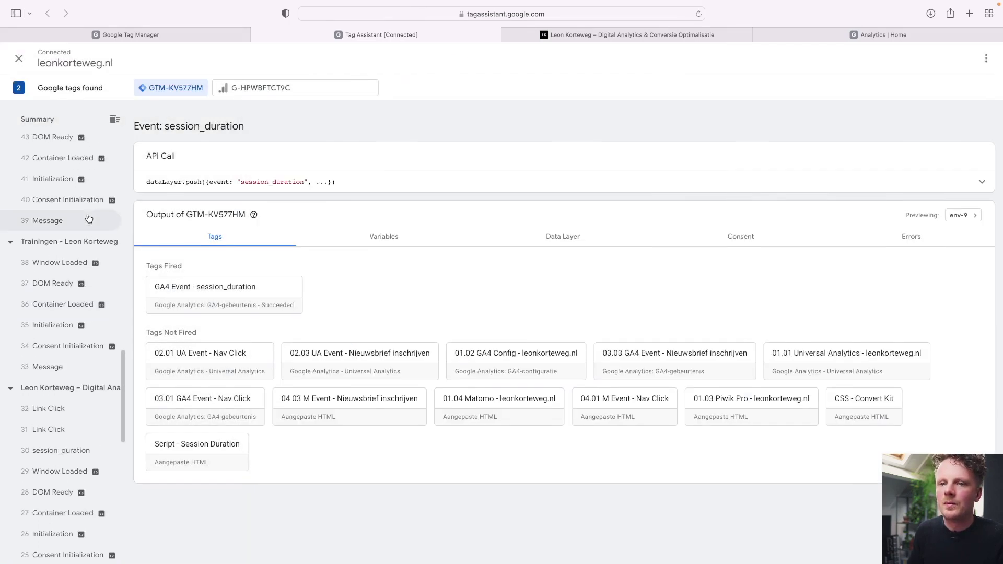
click(58, 450)
click(241, 307)
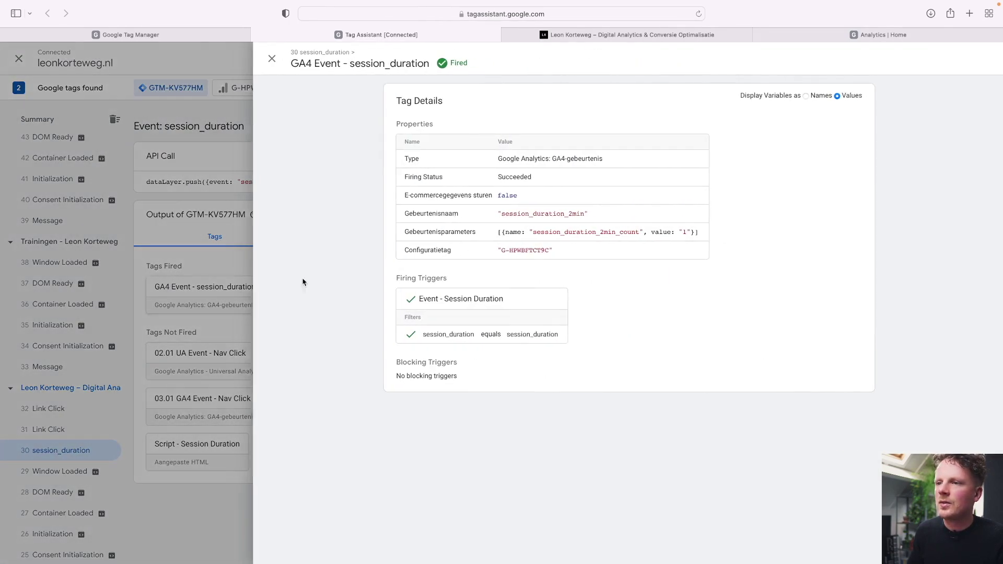
double_click(520, 214)
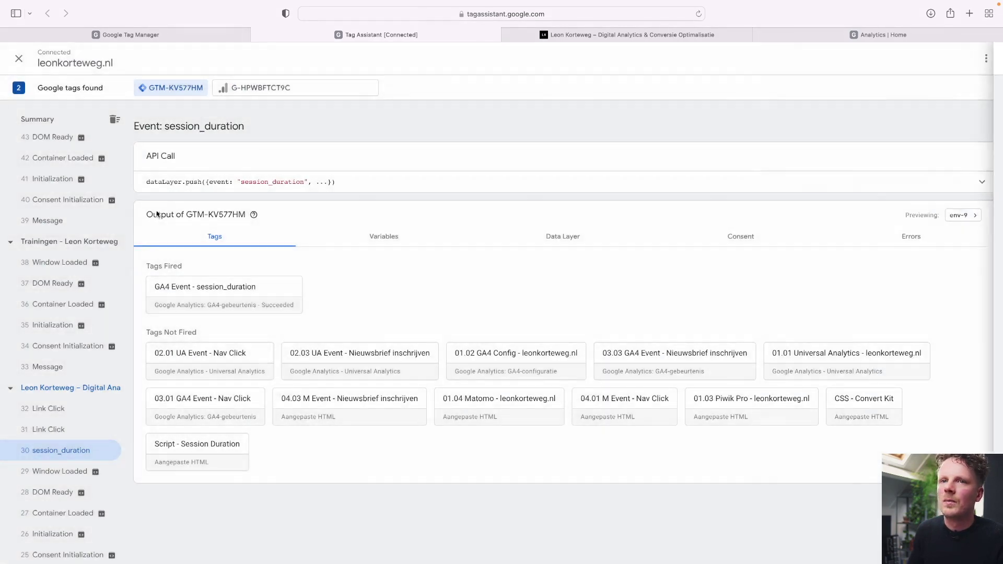
click(270, 58)
scroll(100, 263, up, 10)
scroll(100, 263, up, 5)
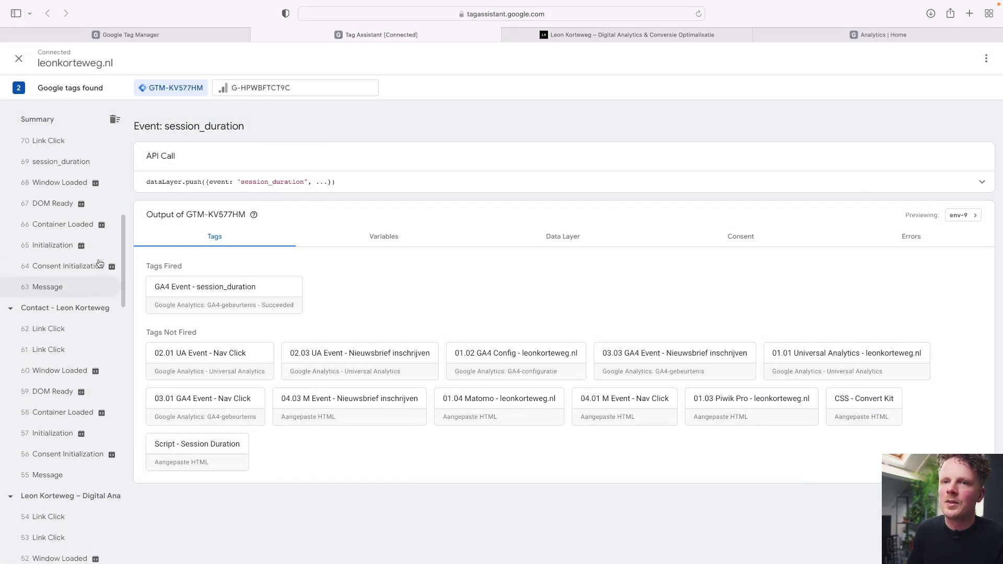
click(82, 294)
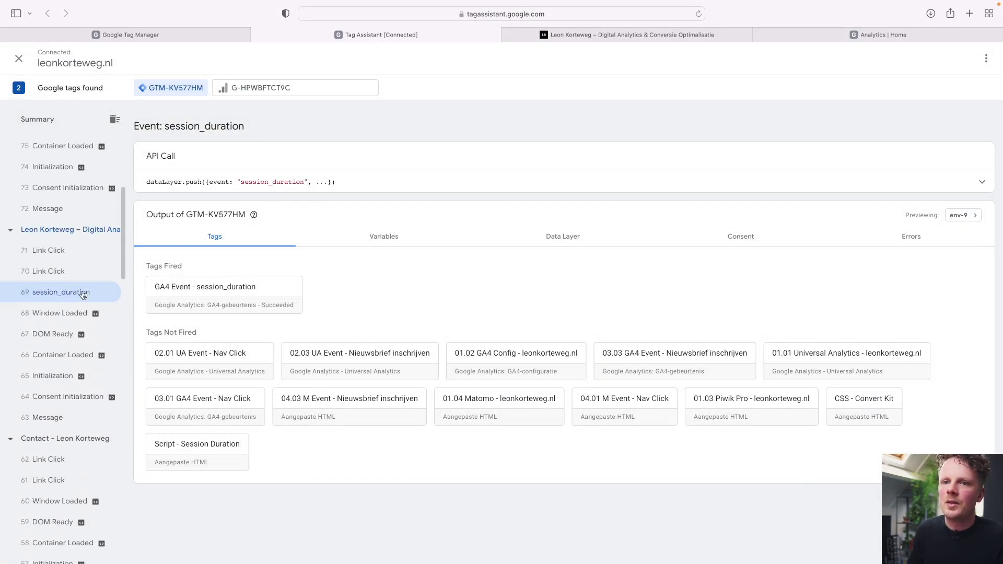
click(238, 292)
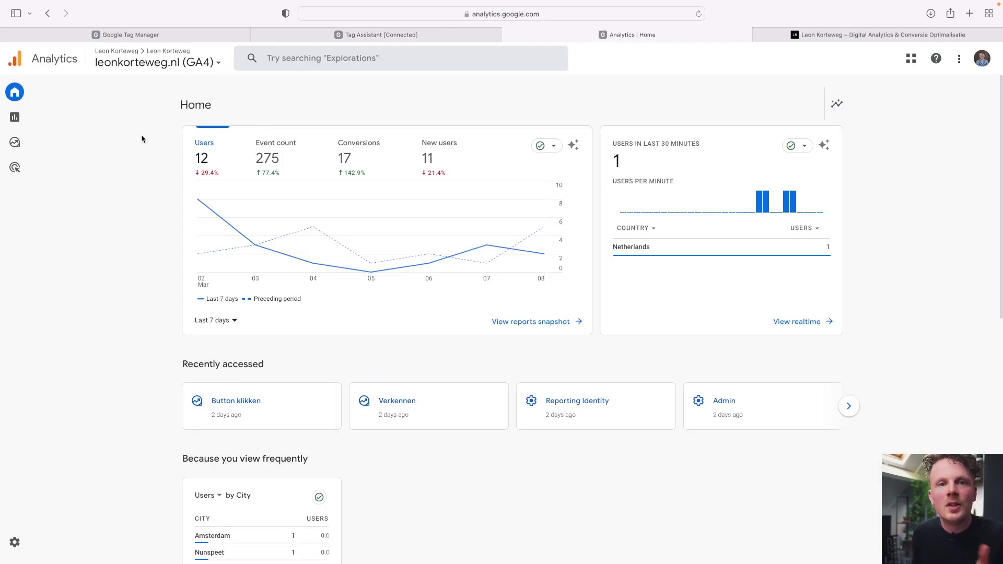
Review session_duration_1min, 2min and 3min under Top Events in the Analytics DebugView.
click(24, 542)
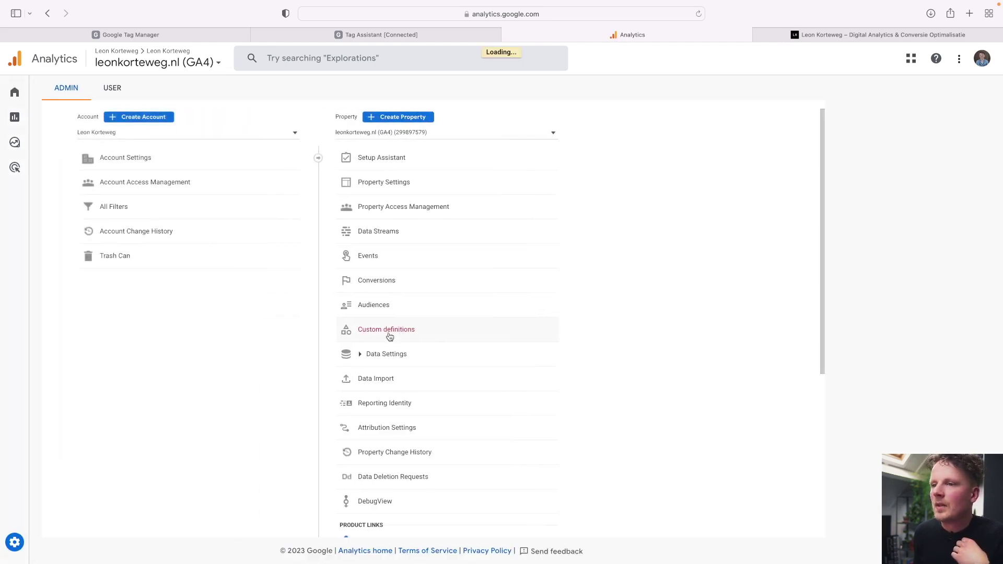
scroll(389, 340, down, 5)
click(394, 300)
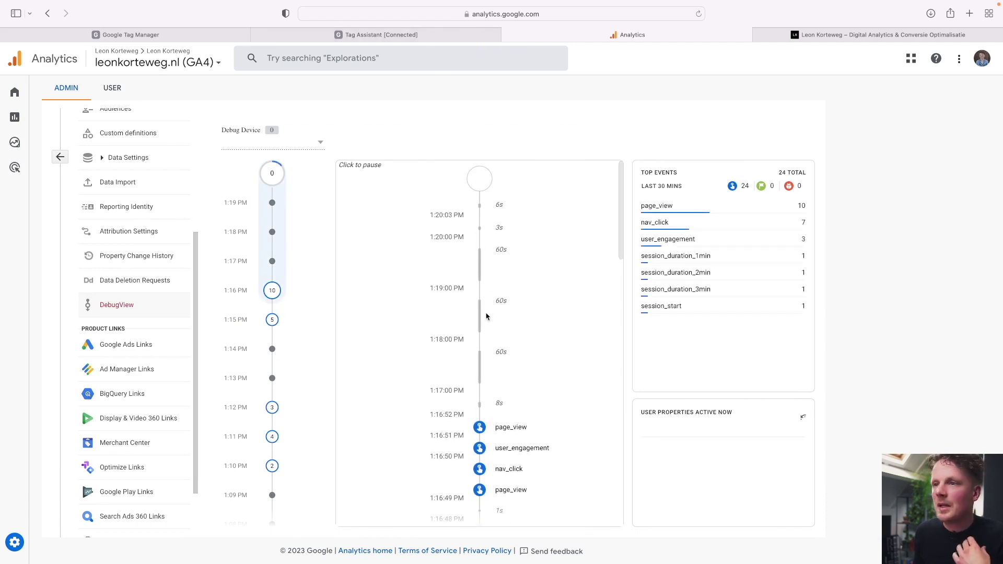
scroll(486, 316, down, 6)
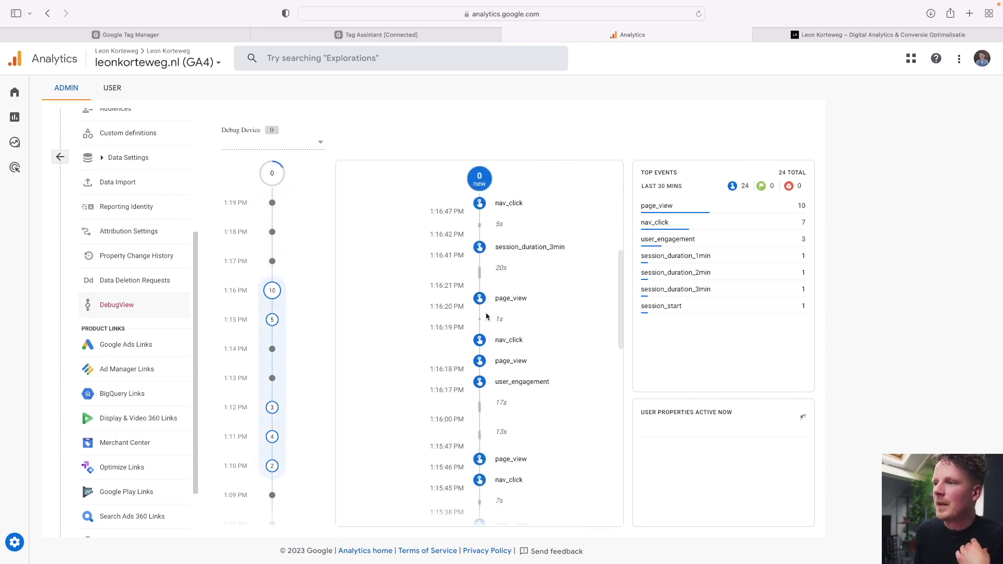
scroll(486, 316, down, 8)
scroll(486, 316, down, 5)
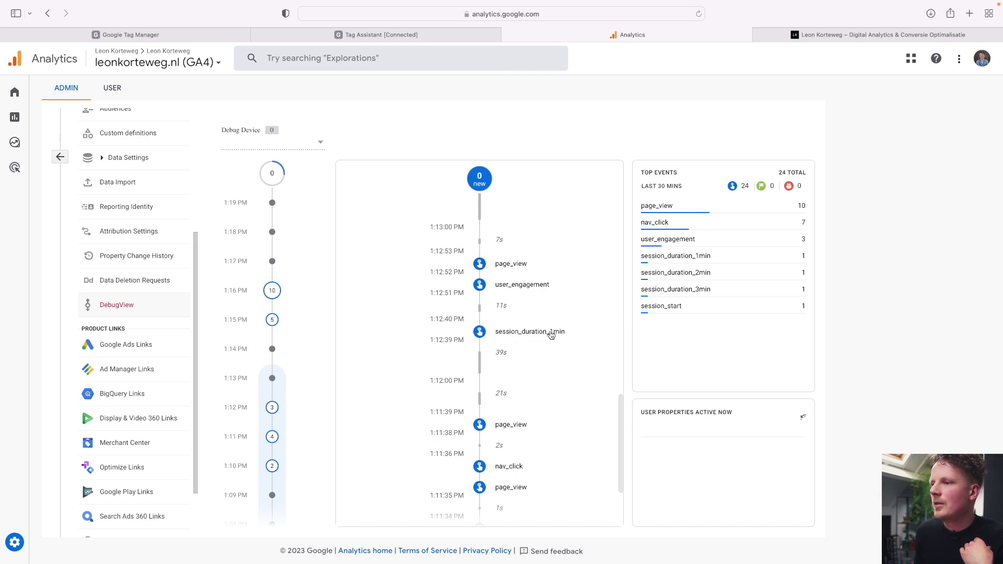
scroll(551, 335, up, 4)
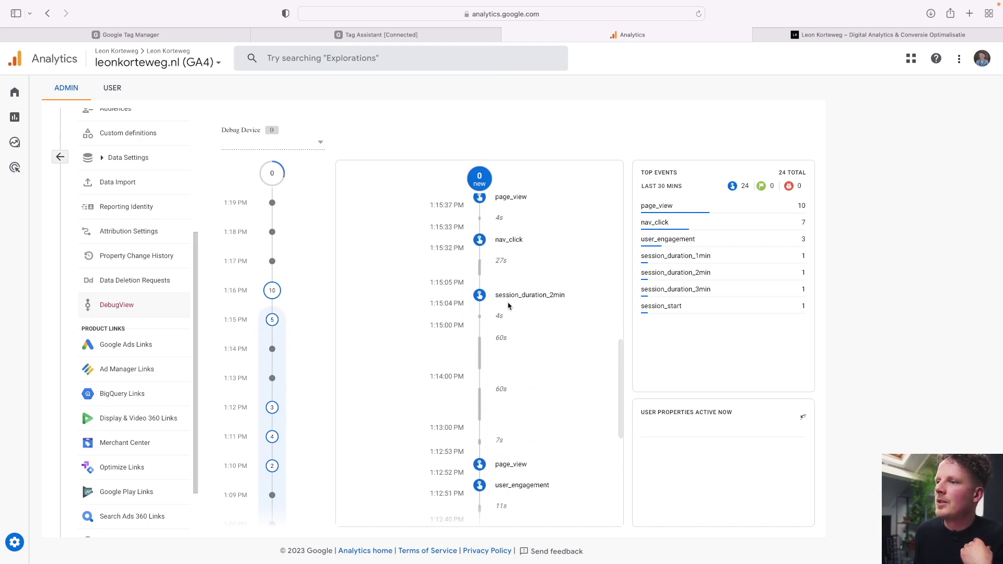
scroll(555, 299, up, 5)
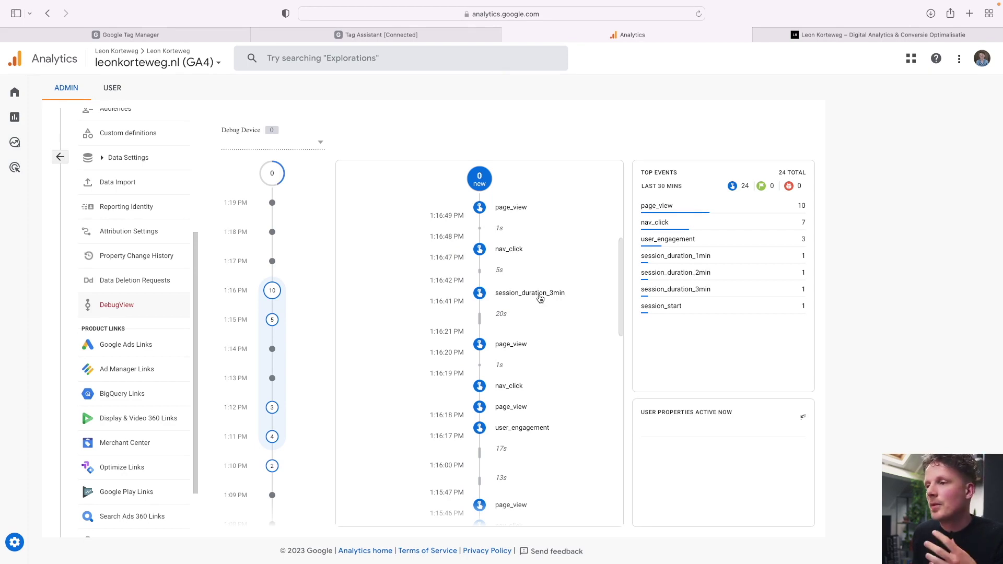
scroll(174, 242, up, 3)
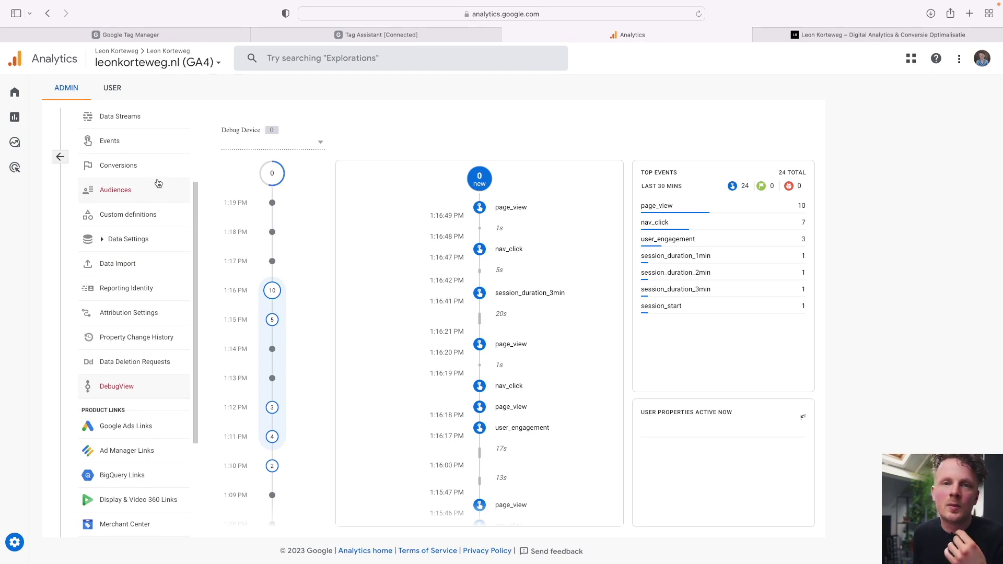
Look over the property's existing events, then return to the Tag Manager Tags list.
click(144, 150)
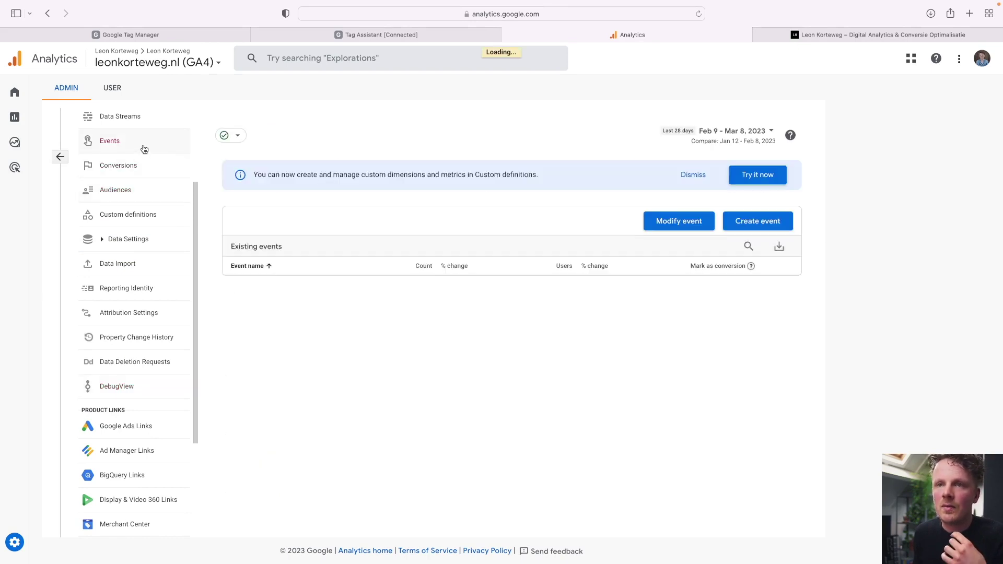
scroll(264, 313, down, 10)
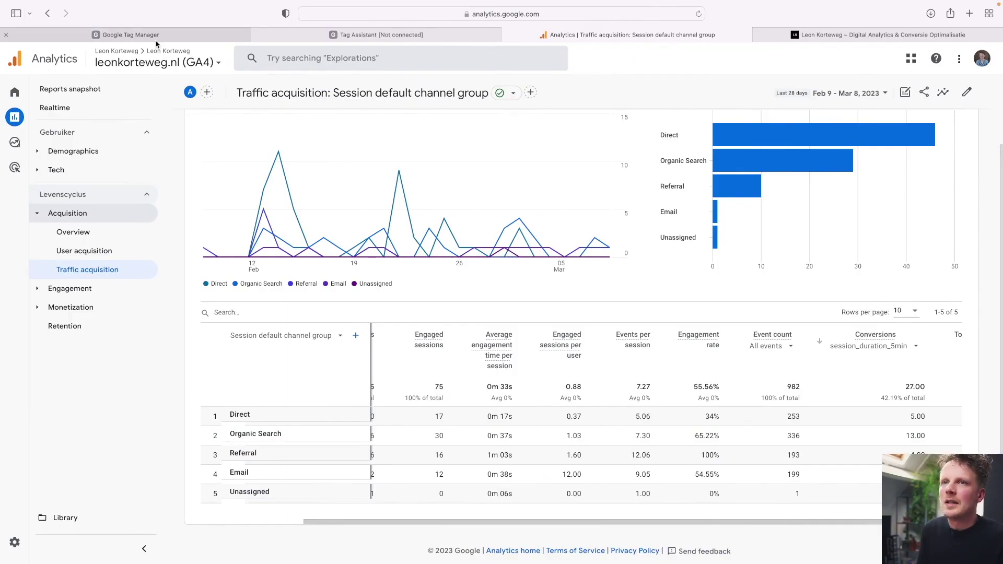
click(155, 38)
click(177, 468)
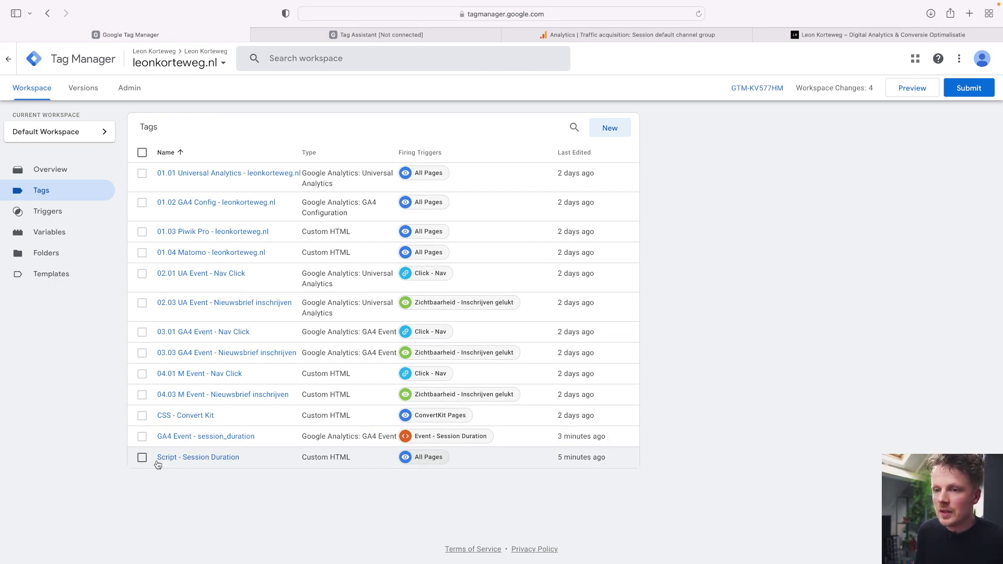
Change the Script - Session Duration tag's minuteMarkers to [1, 2, 3, 4, 5, 6, 7].
click(173, 463)
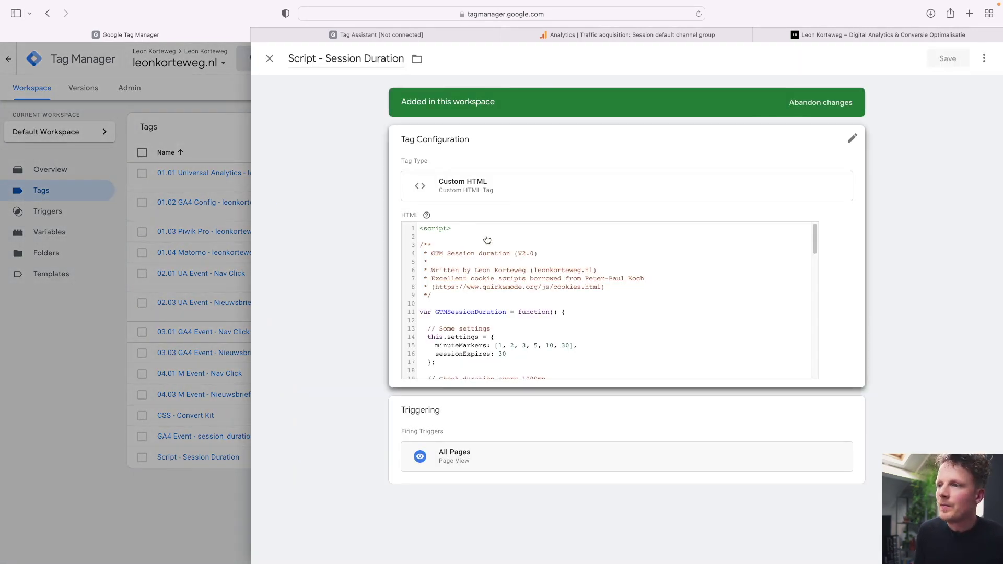
click(486, 288)
scroll(487, 288, down, 2)
scroll(487, 288, down, 3)
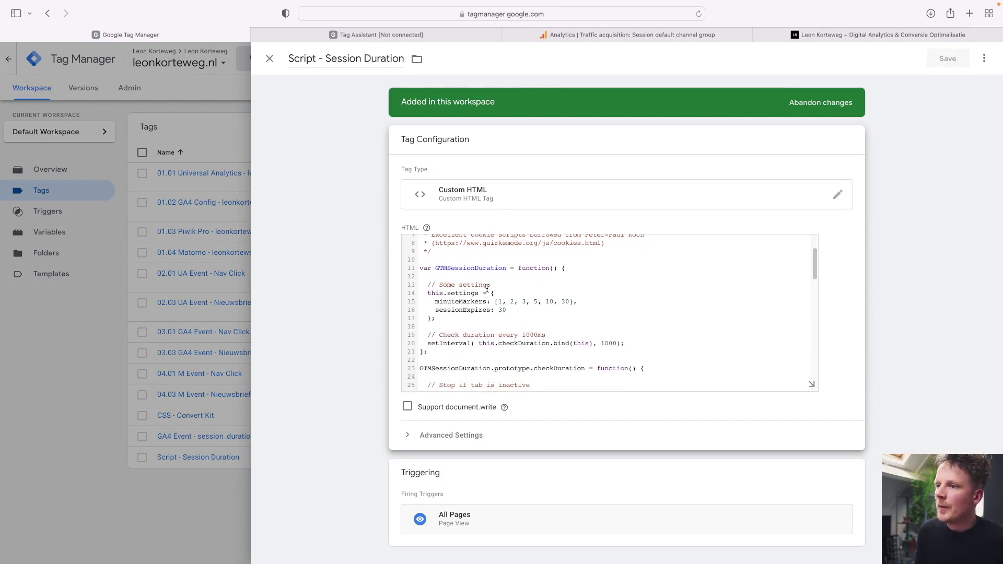
double_click(464, 301)
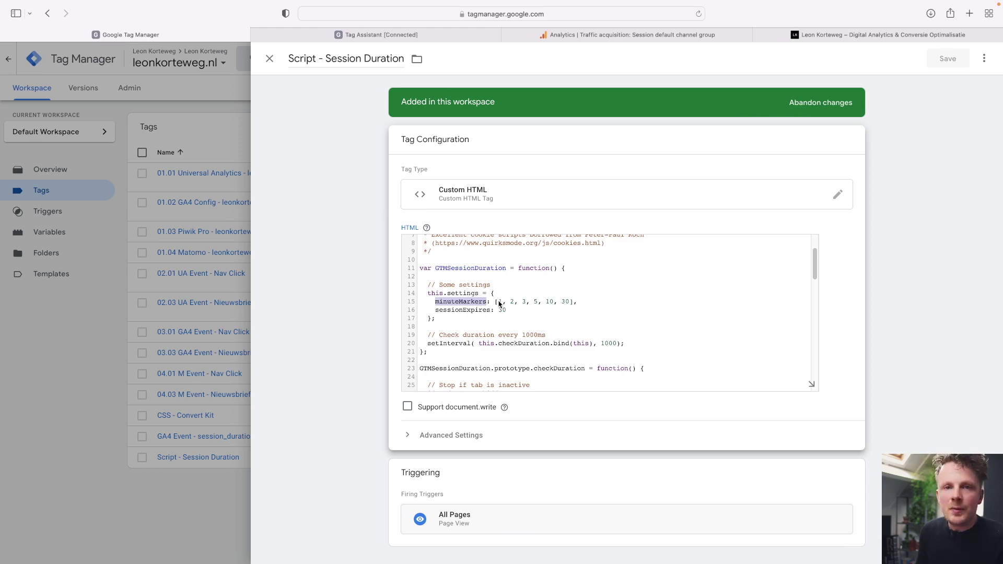
click(499, 303)
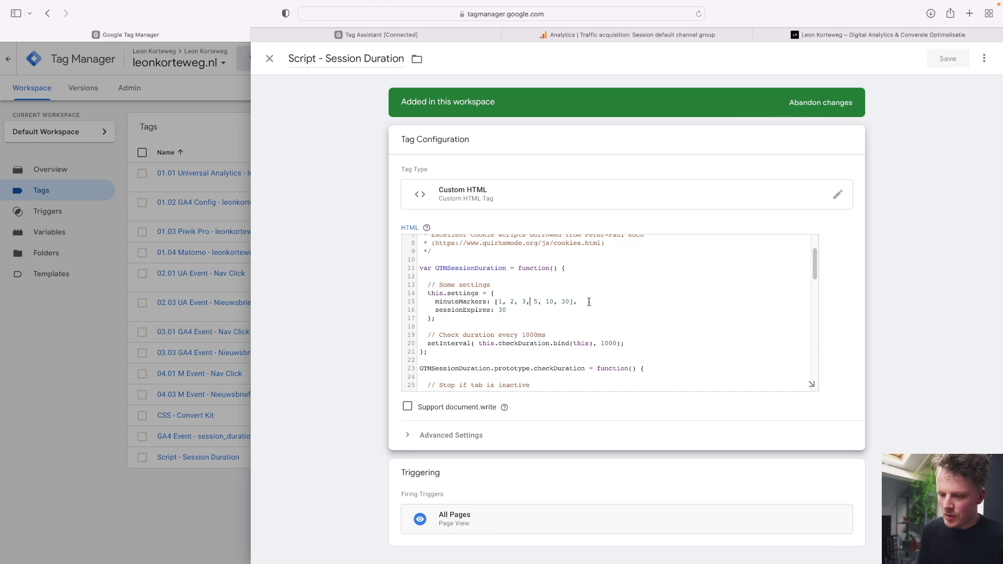
click(528, 302)
text(4,)
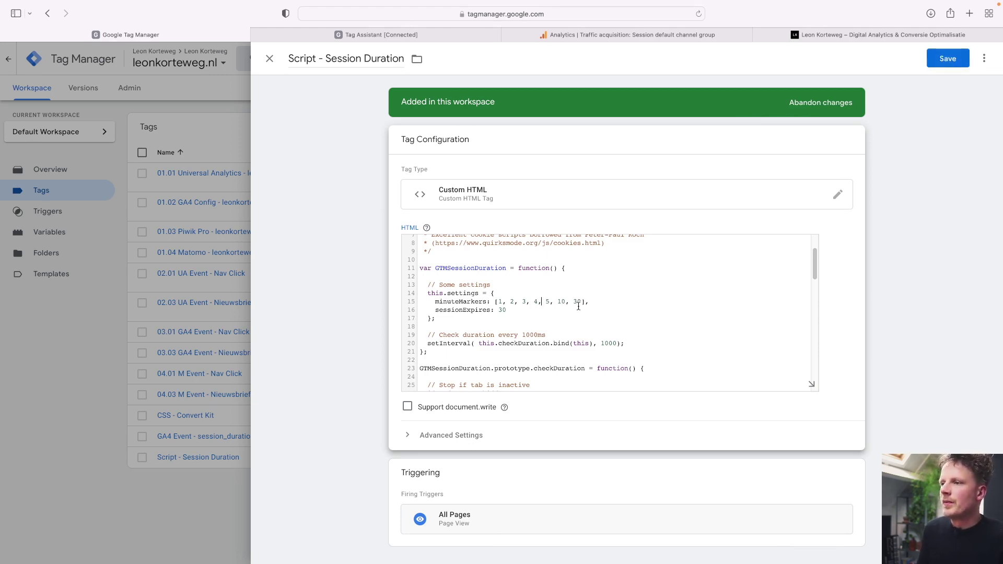
drag(581, 302, 558, 301)
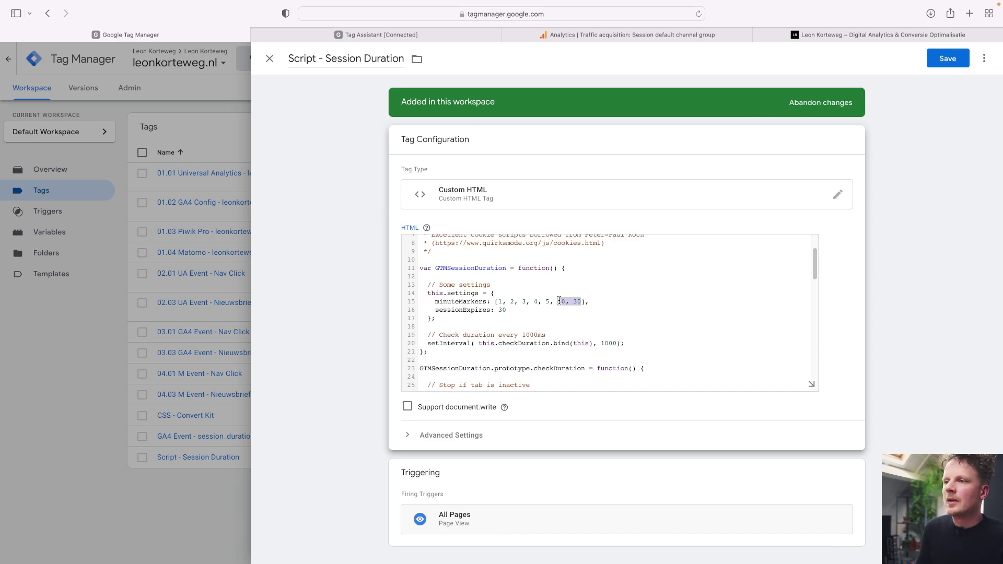
key(BackSpace)
key(BackSpace)
key(BackSpace)
text(, )
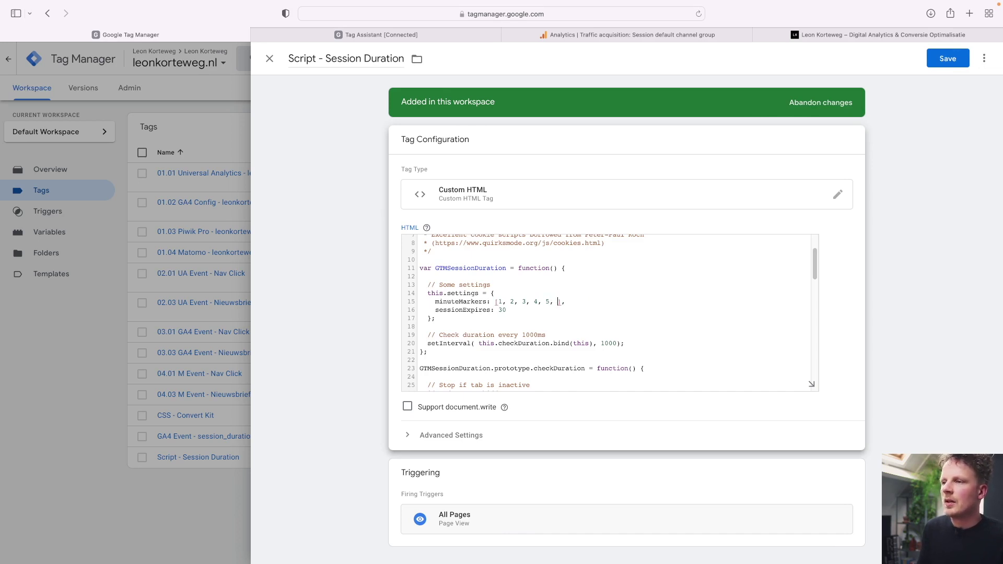
text(6, 7)
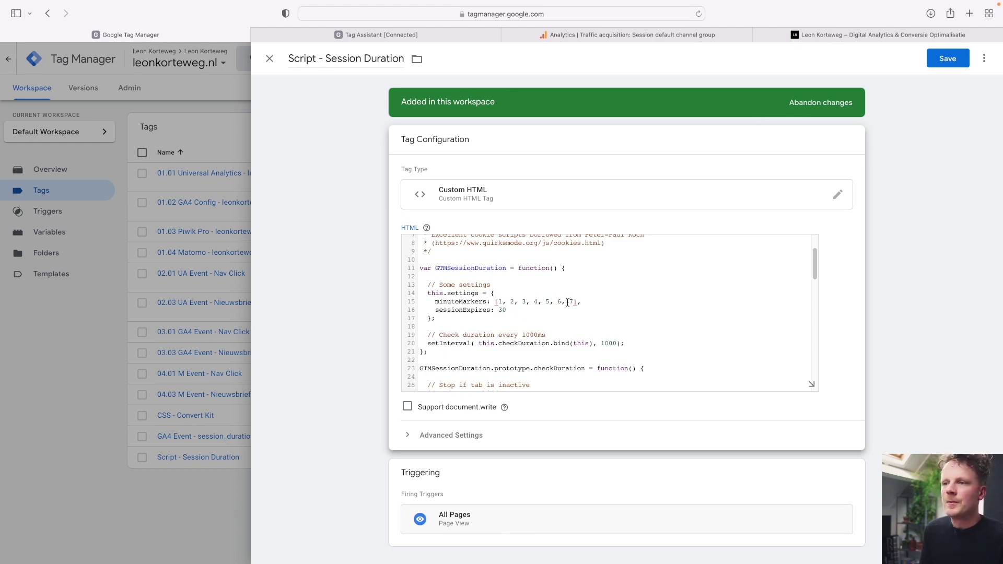
Inspect the script's sessionExpires setting of 30.
double_click(502, 310)
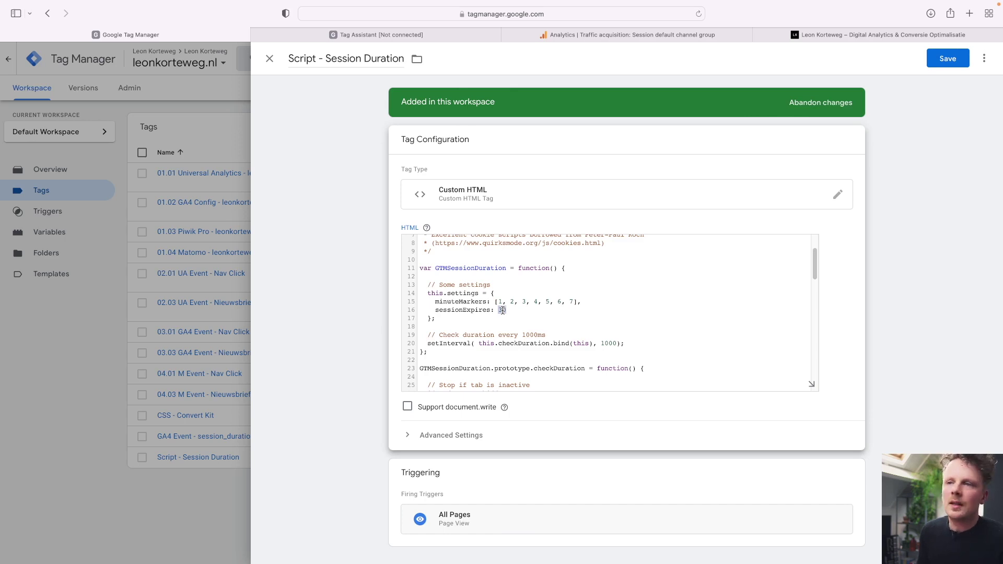
double_click(470, 309)
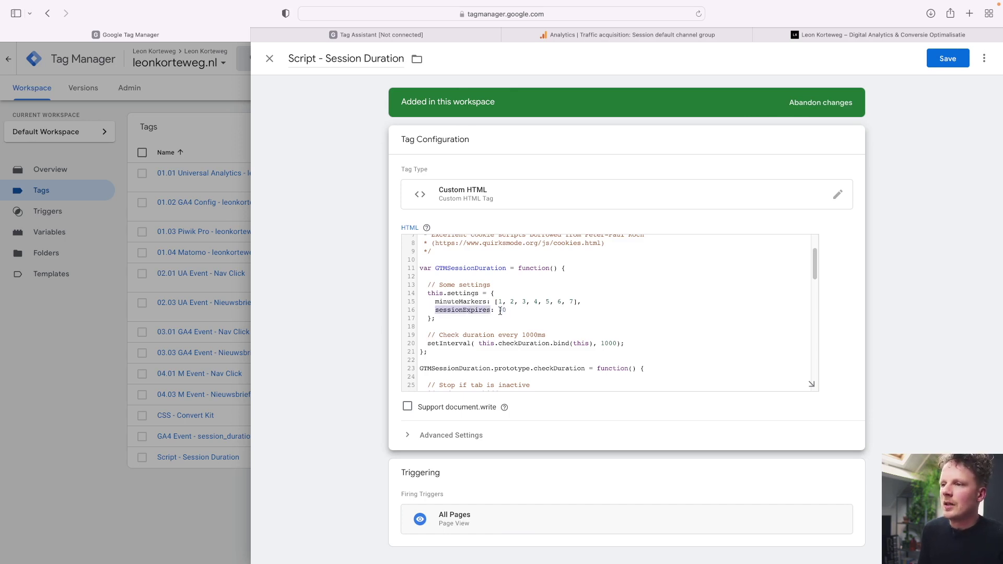
double_click(501, 310)
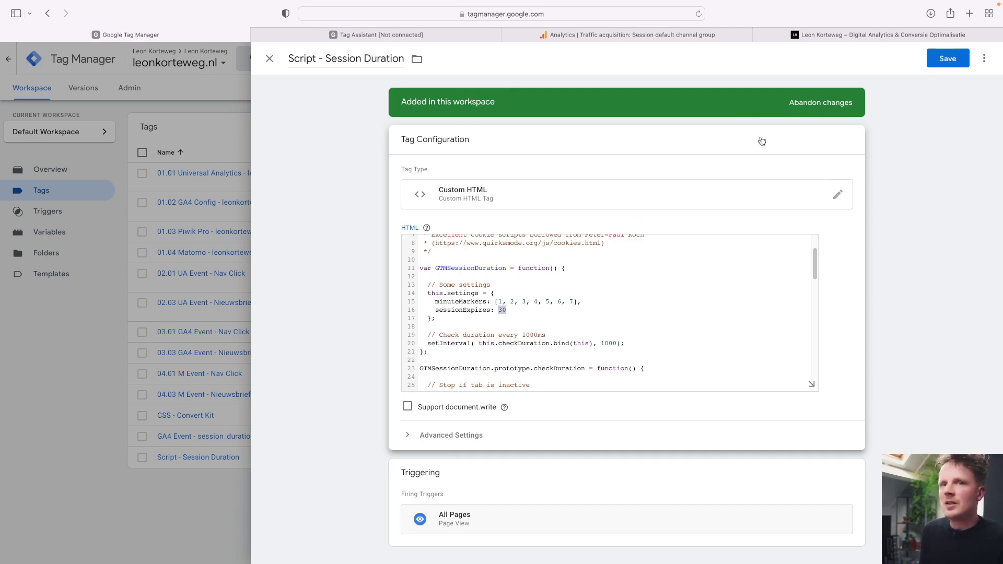
mouse_move(820, 37)
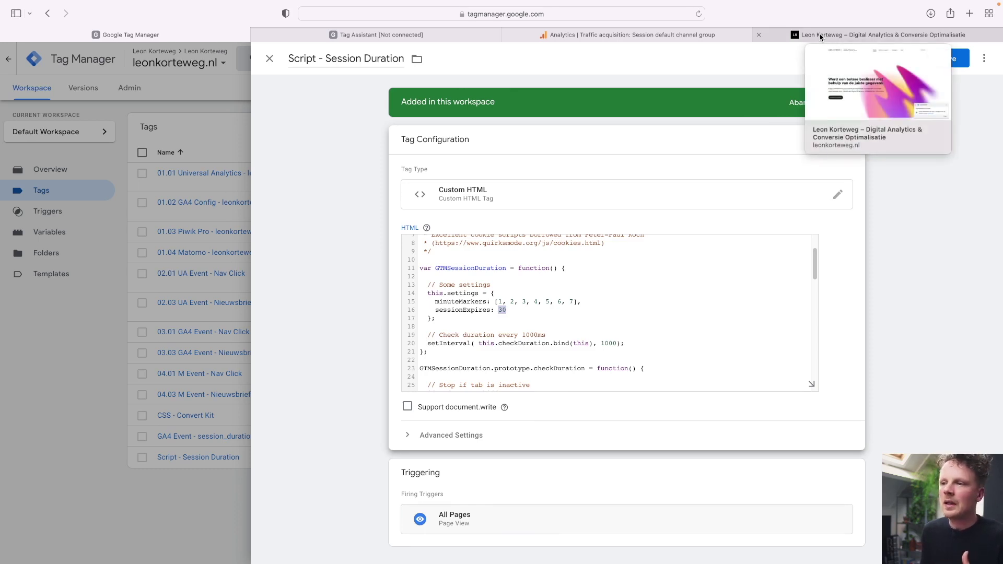
Review the script's inactive-tab check on lines 25–26, then return to the leonkorteweg.nl homepage.
click(821, 36)
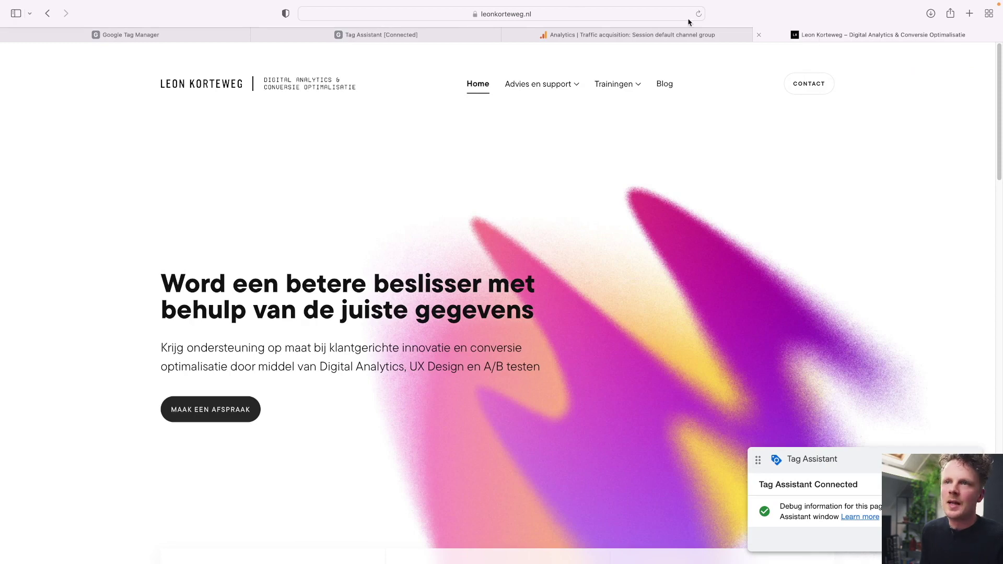
click(207, 35)
scroll(444, 287, down, 4)
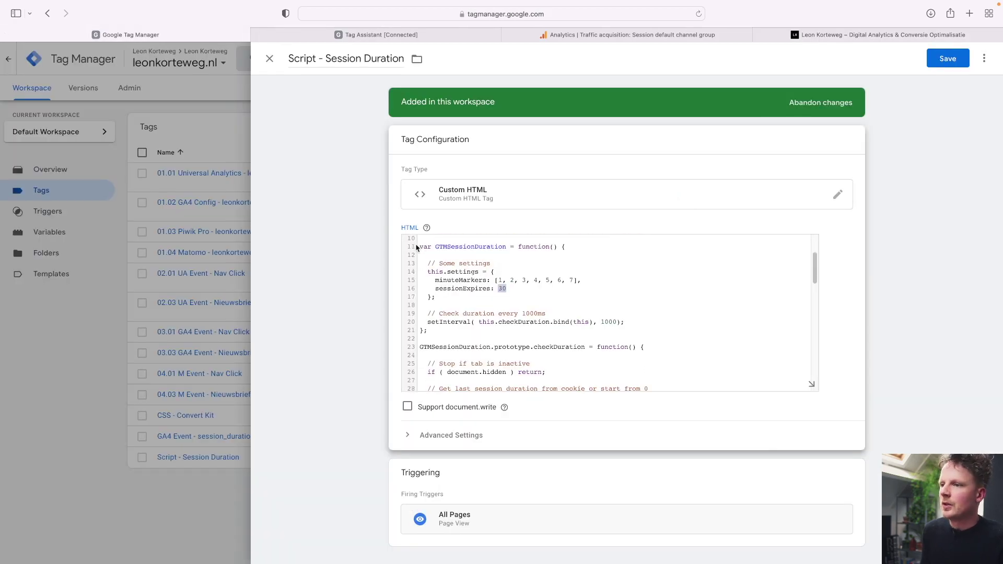
drag(544, 367, 462, 361)
click(483, 341)
scroll(483, 341, up, 5)
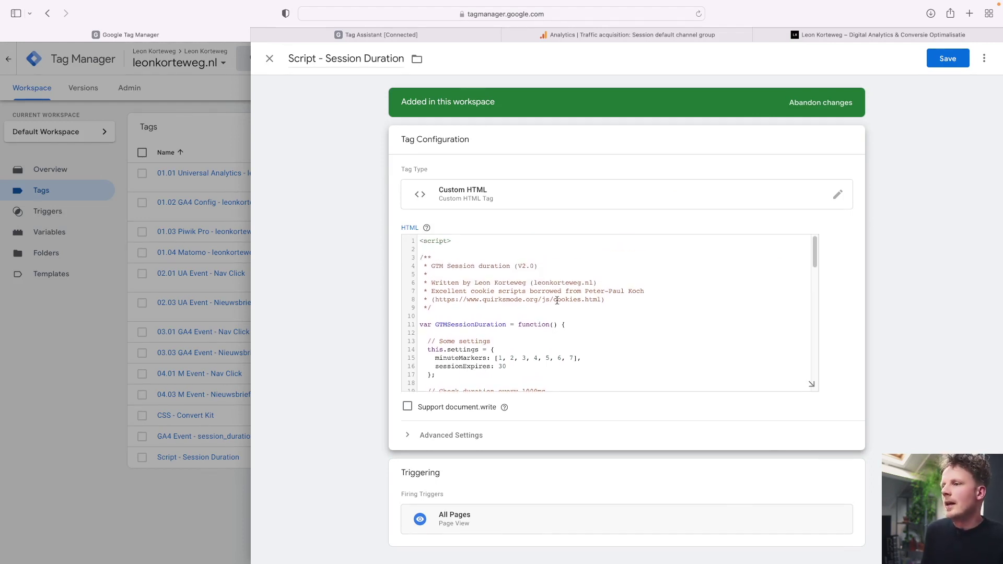
click(823, 38)
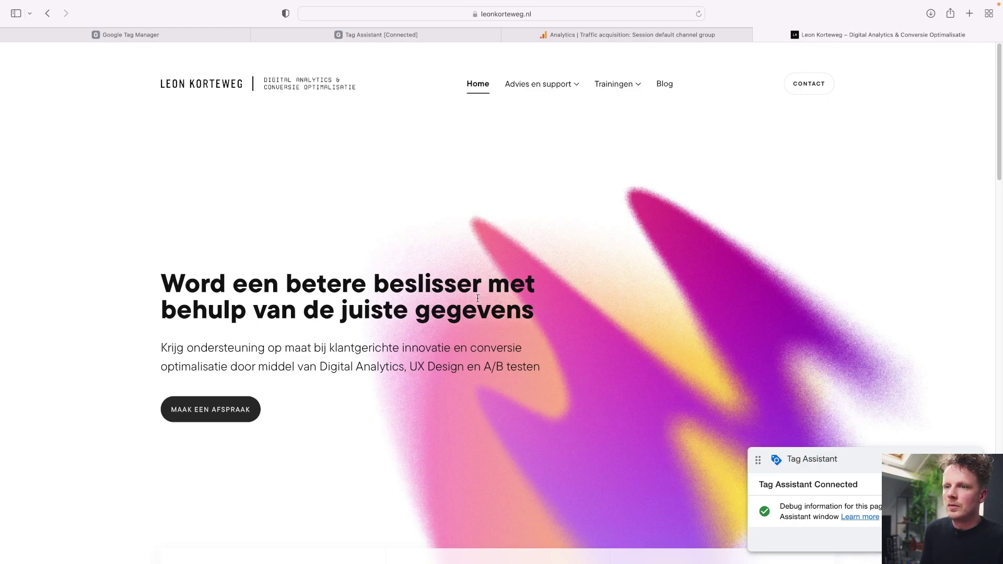
mouse_move(536, 93)
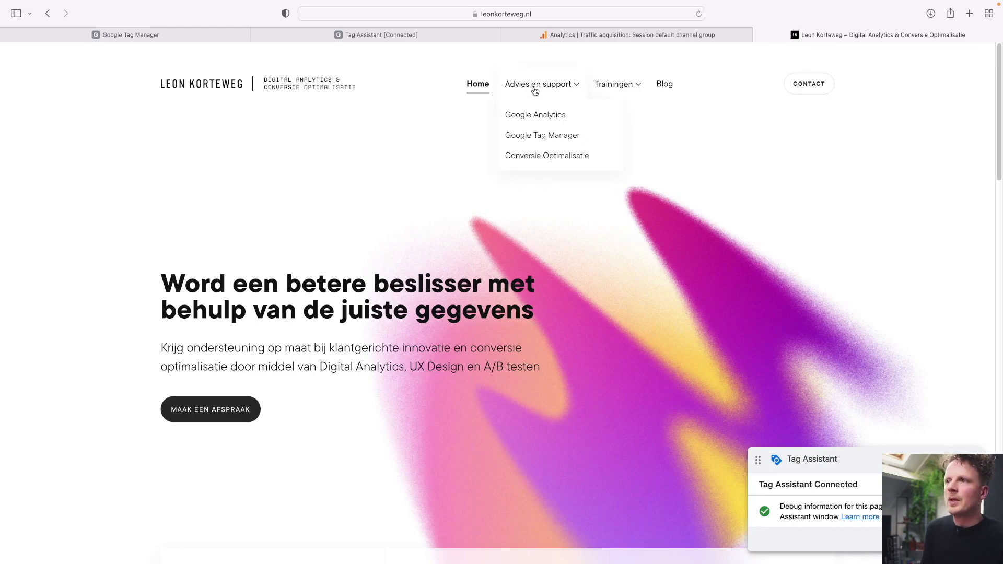